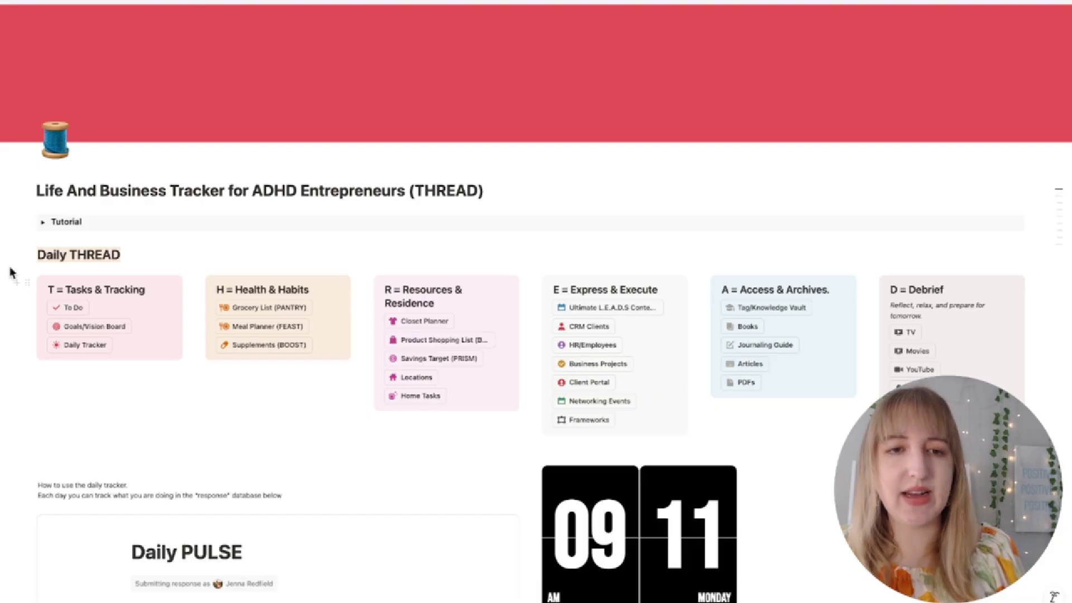
Open the To Do database under Tasks & Tracking and expand it to a full page
click(76, 309)
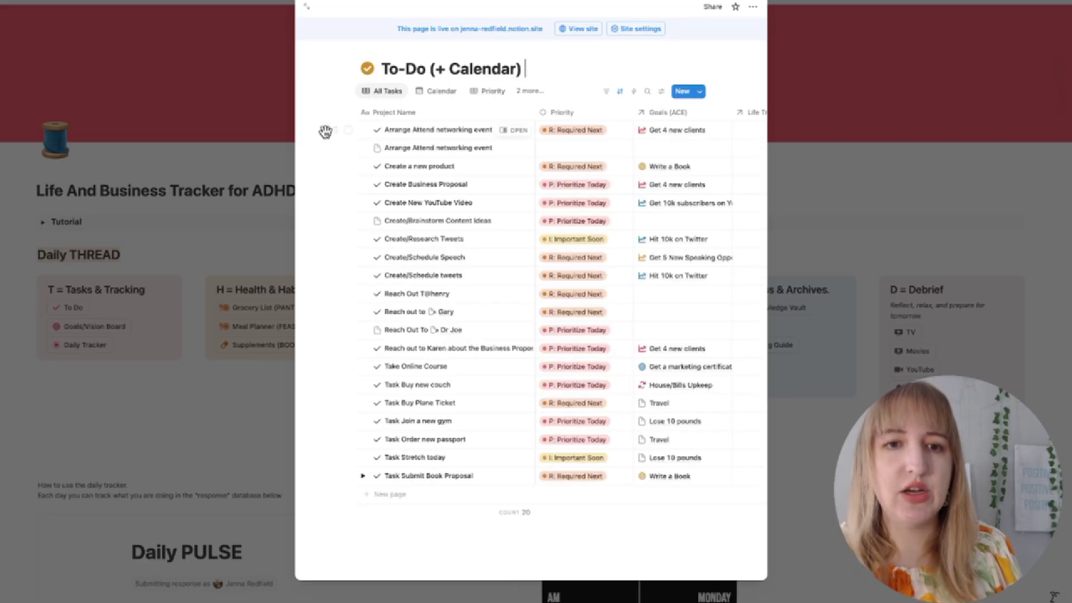
click(307, 6)
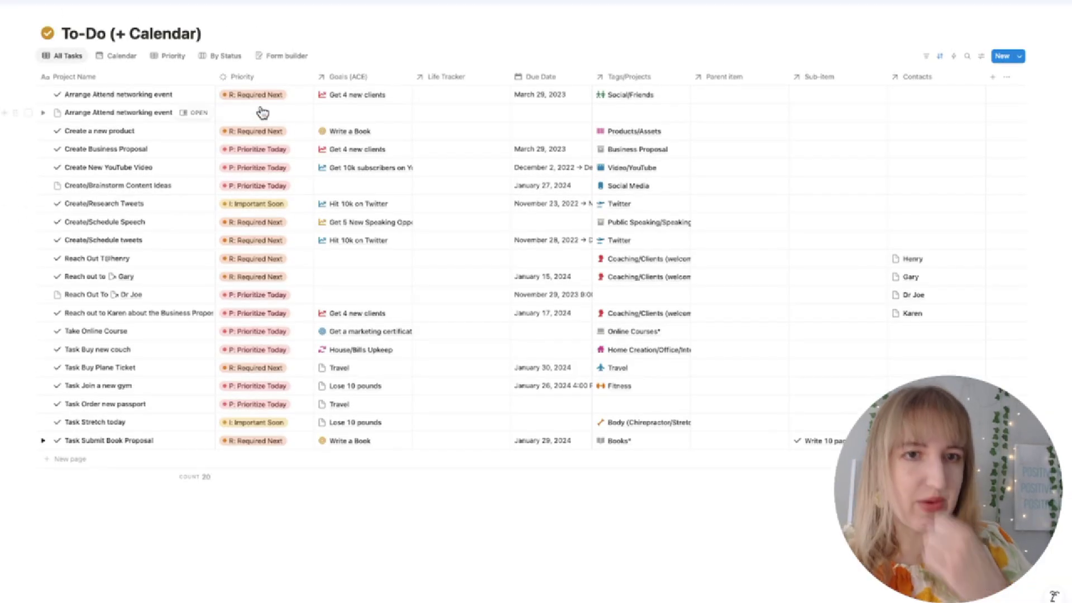
click(293, 154)
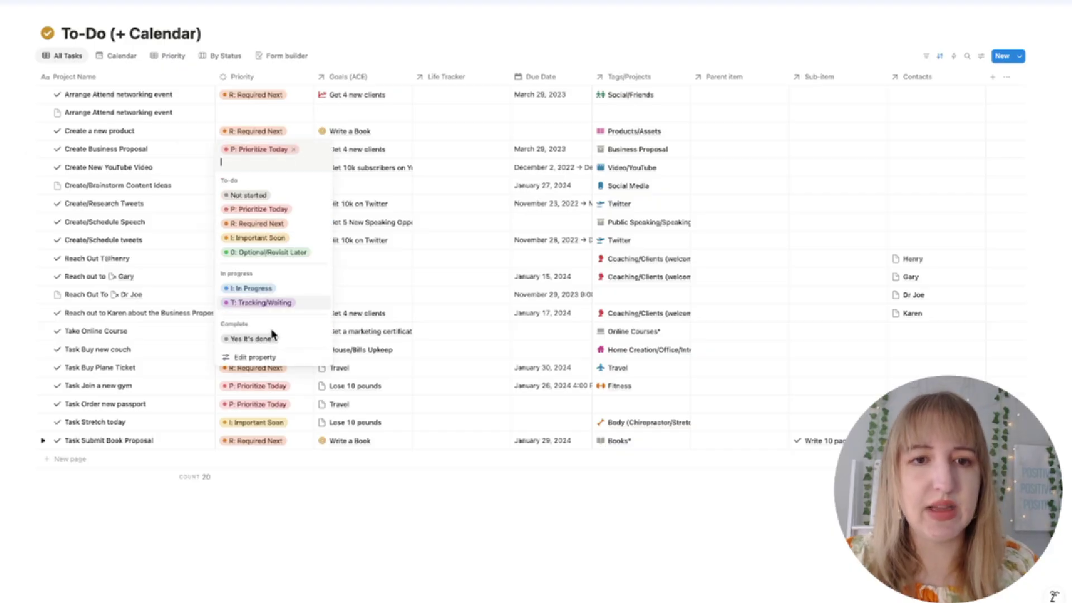
key(Escape)
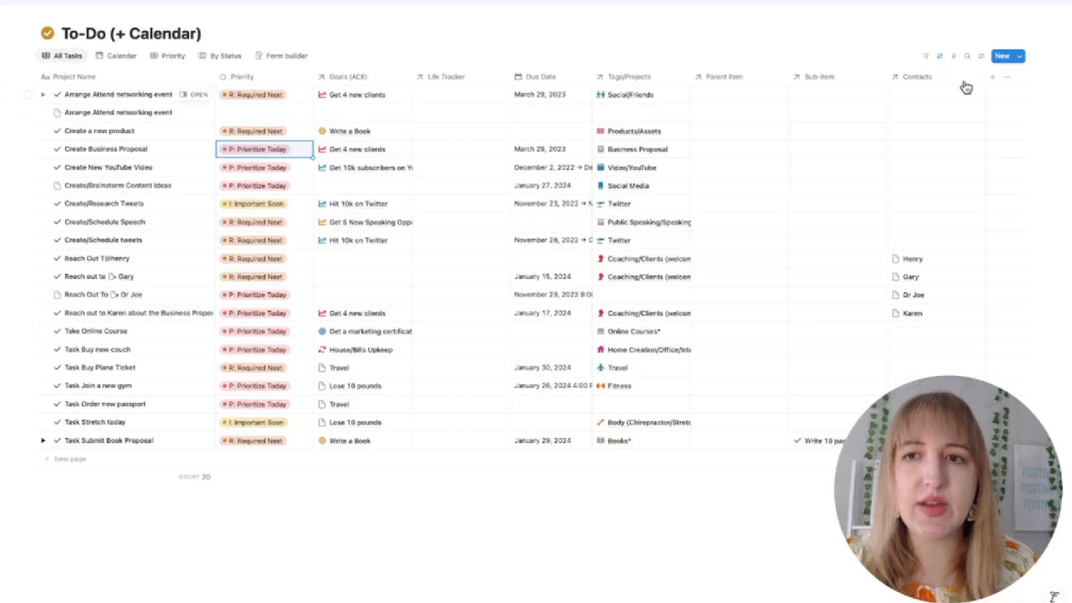
Add a conditional color rule that colours the table rows by Priority
click(981, 57)
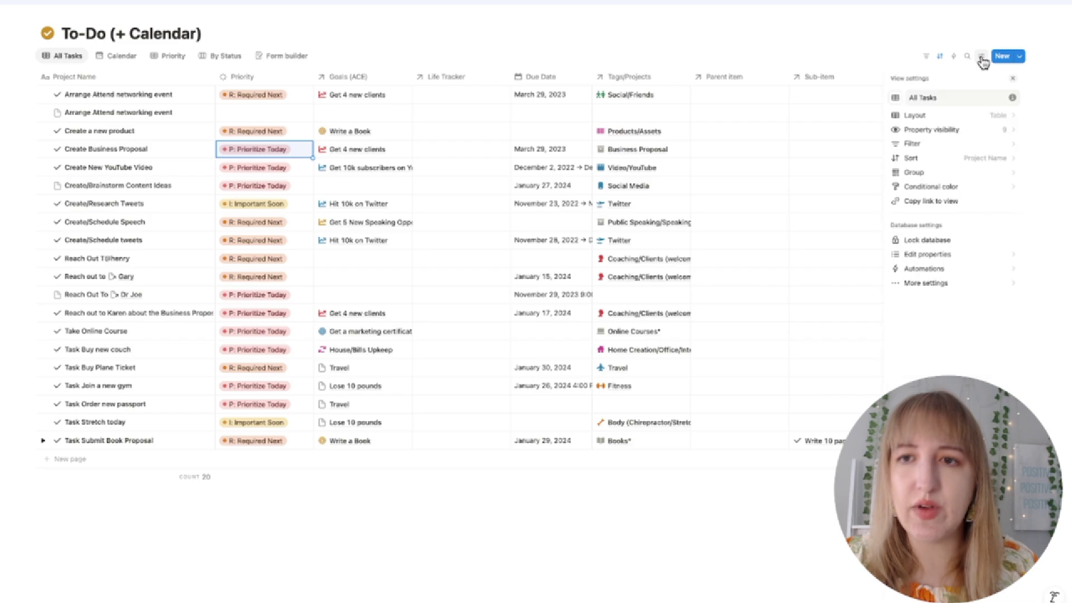
click(983, 187)
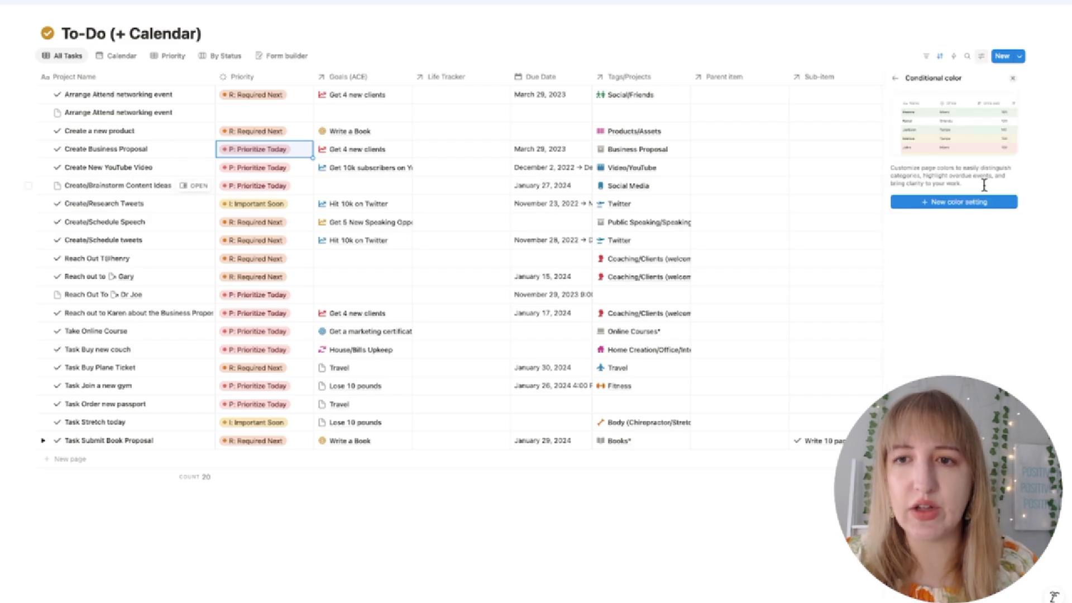
click(966, 206)
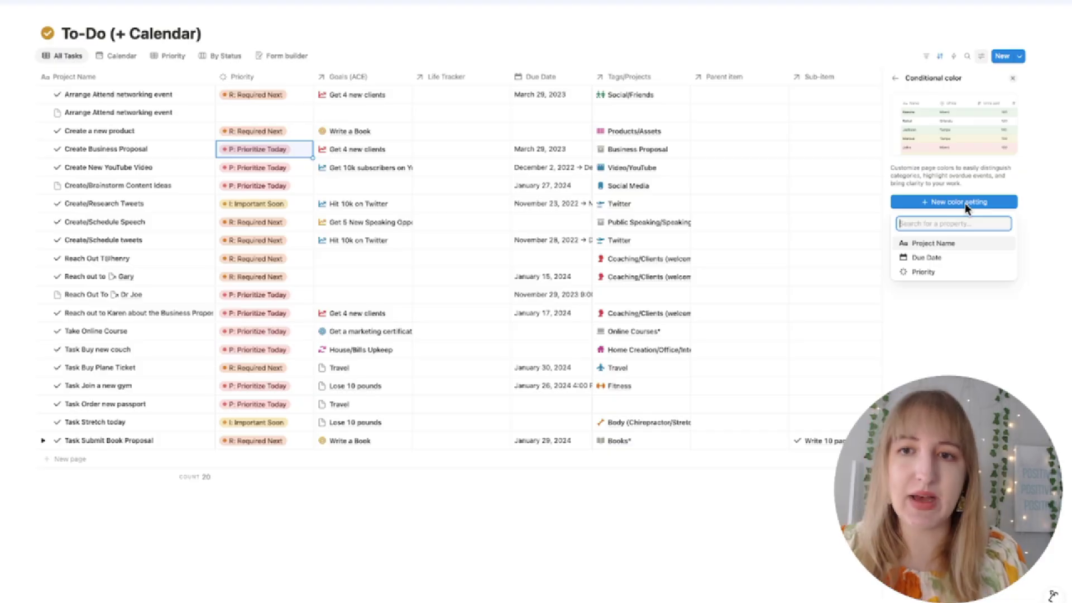
click(957, 272)
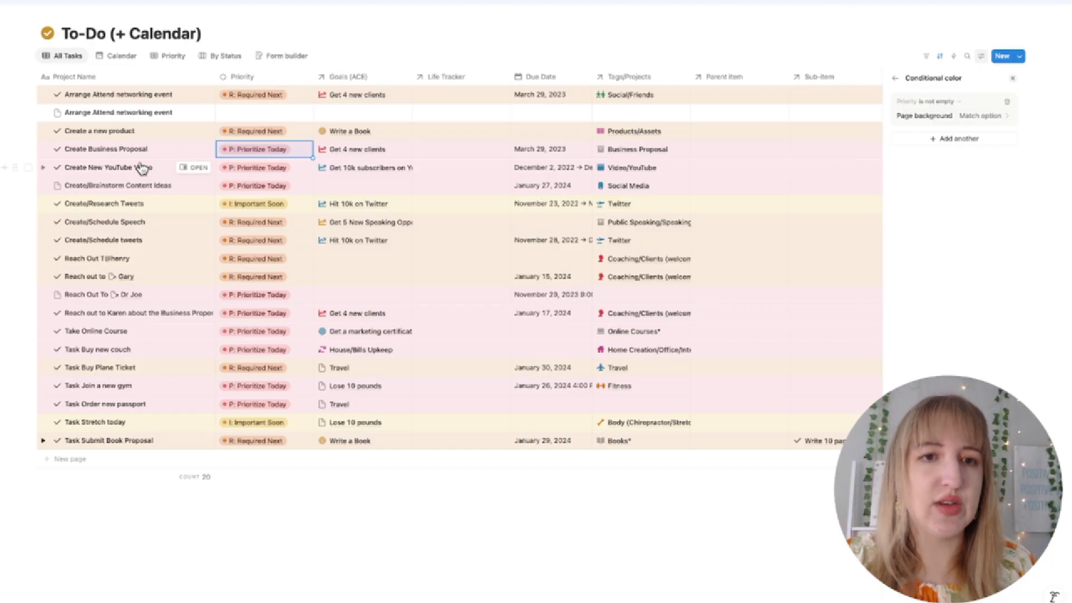
Change Create/Research Tweets' Priority to I: In Progress
click(281, 204)
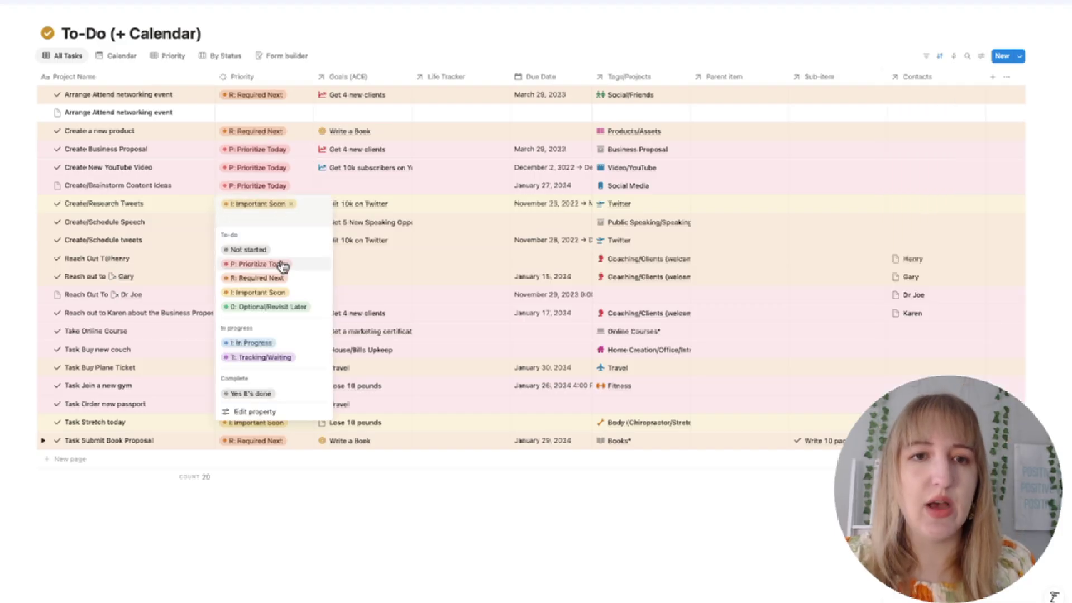
click(284, 343)
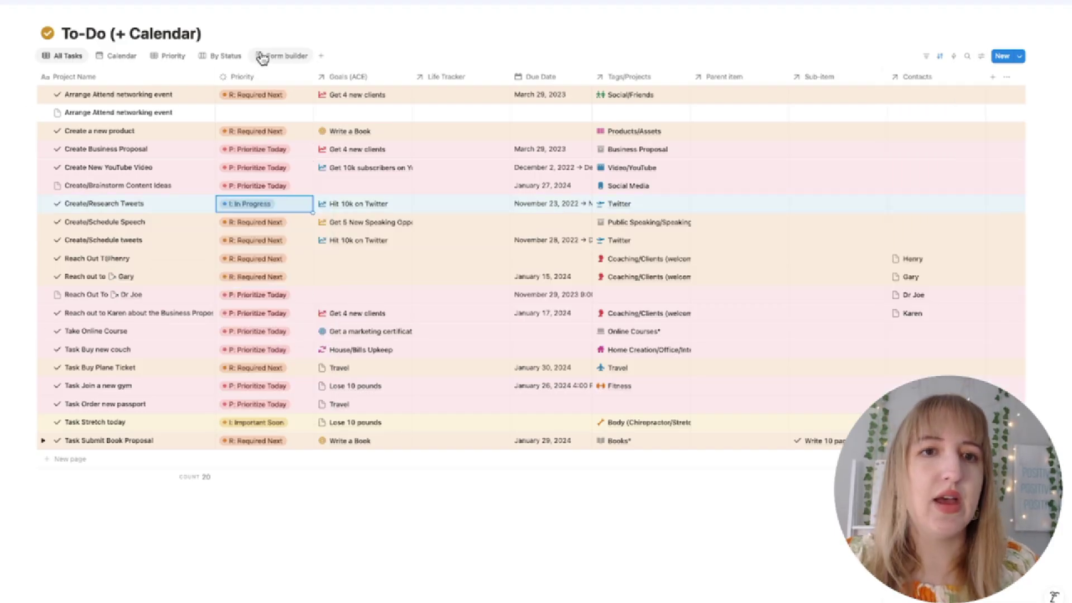
click(263, 79)
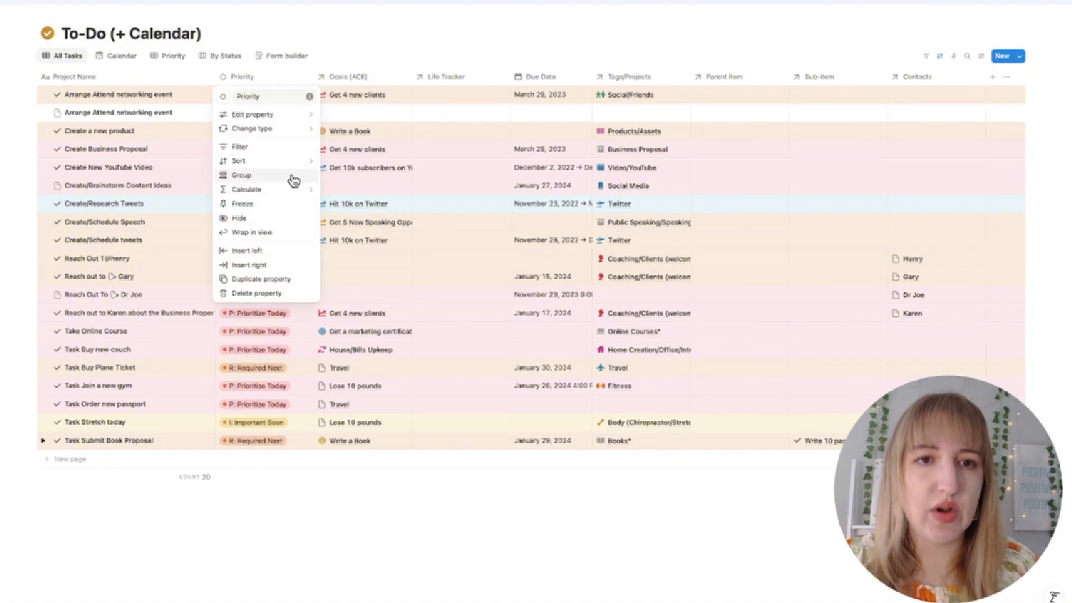
Sort the To-Do rows by Priority ascending, from Prioritize Today down to In Progress
mouse_move(294, 162)
click(363, 155)
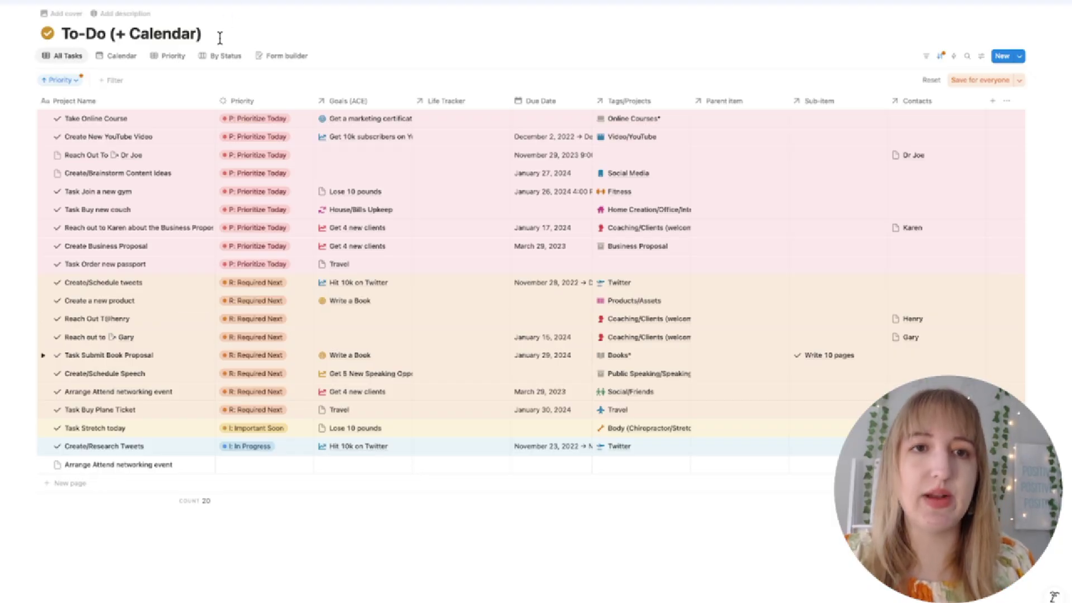
Add a Board view of the tasks grouped by Priority
click(322, 56)
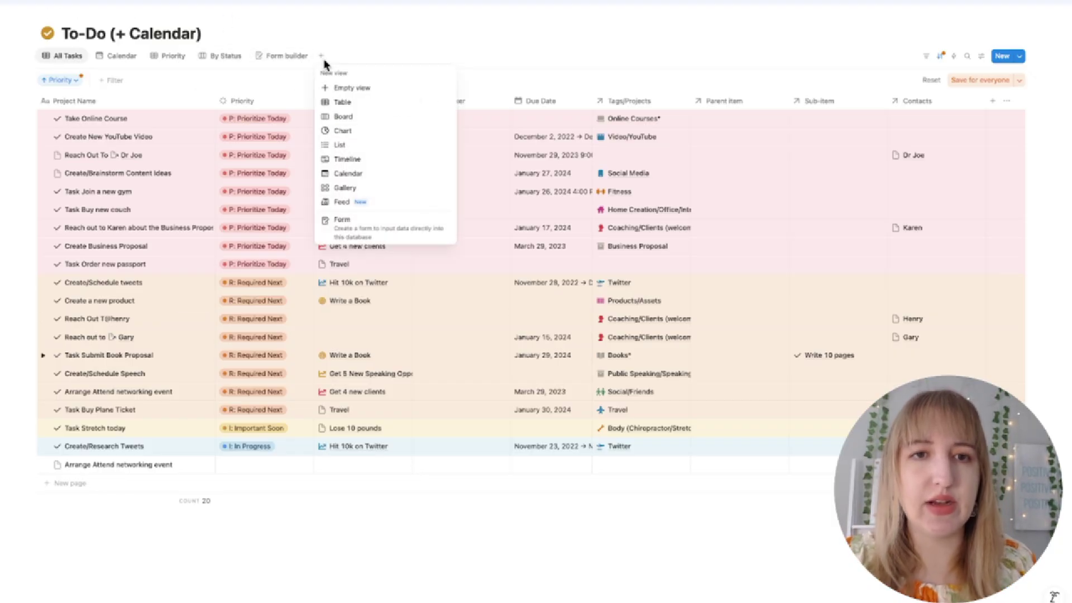
click(360, 123)
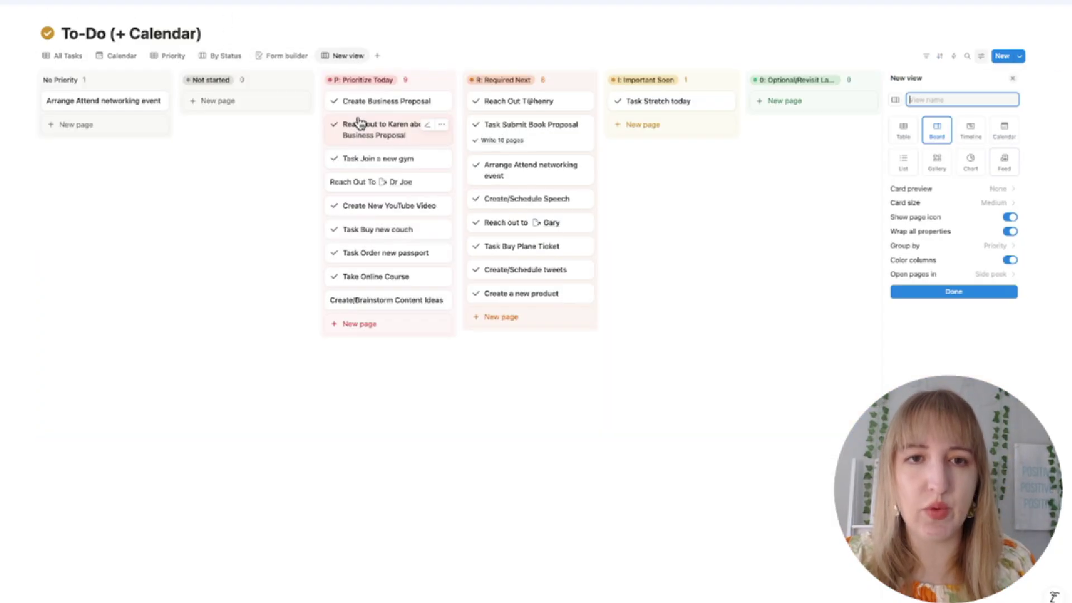
click(716, 174)
scroll(703, 164, right, 3)
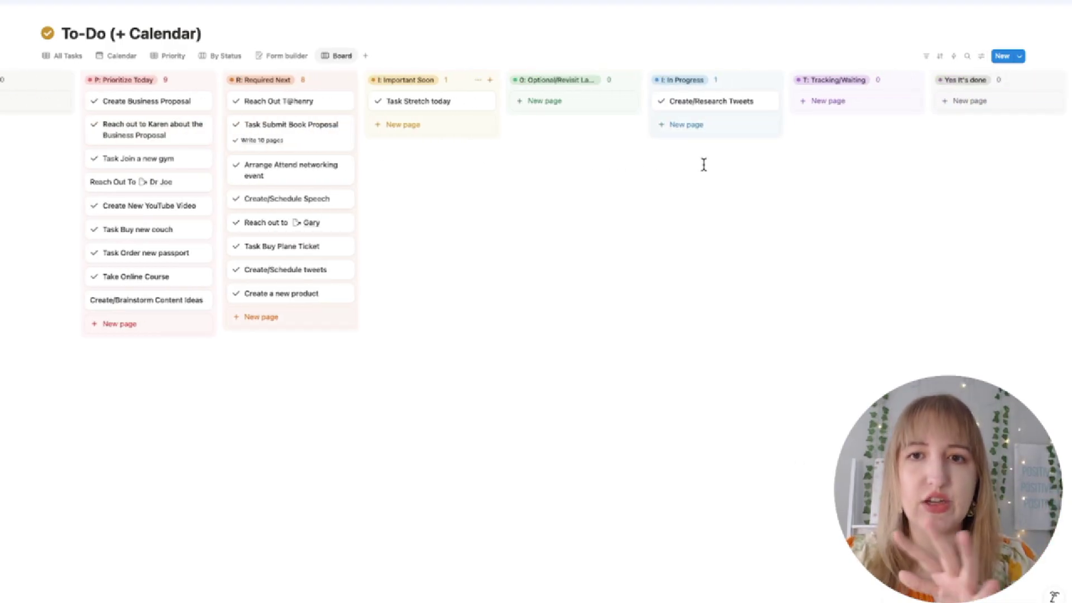
Tint the board cards by Priority with a conditional color rule
click(981, 56)
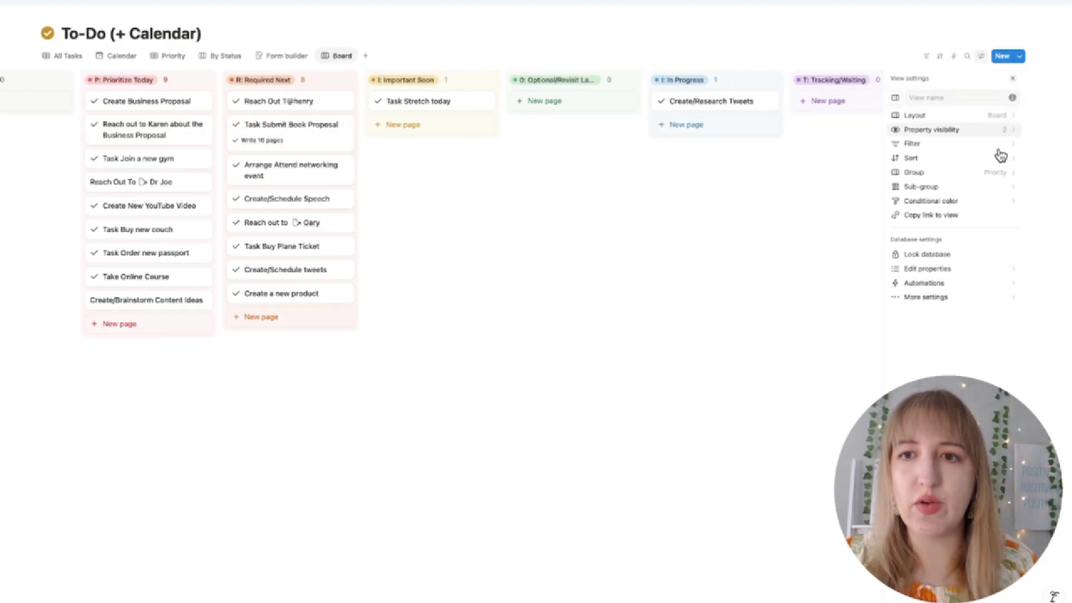
click(996, 201)
click(964, 203)
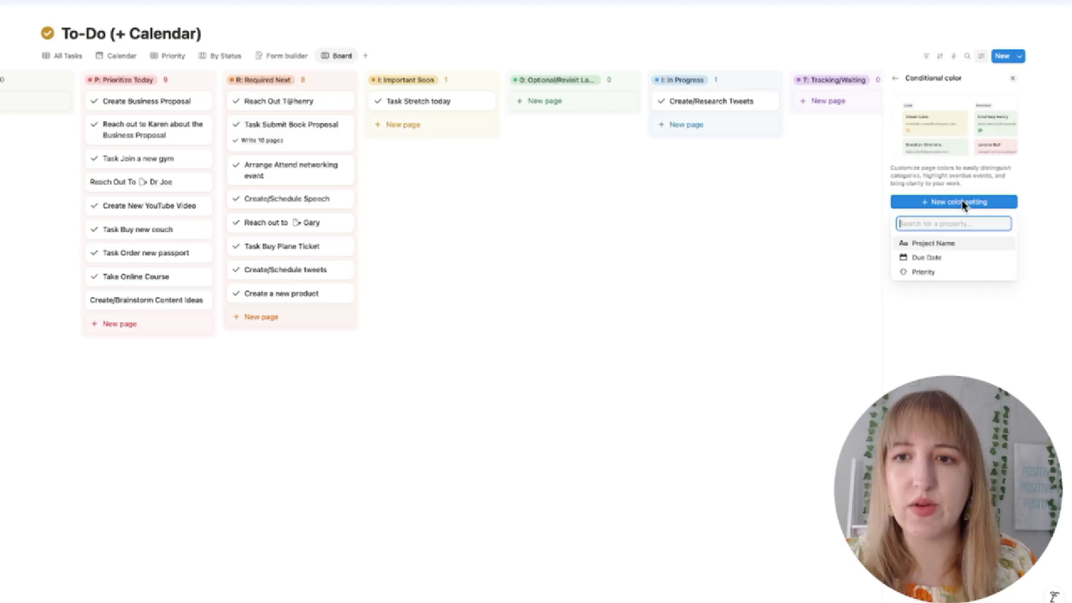
click(947, 277)
click(714, 275)
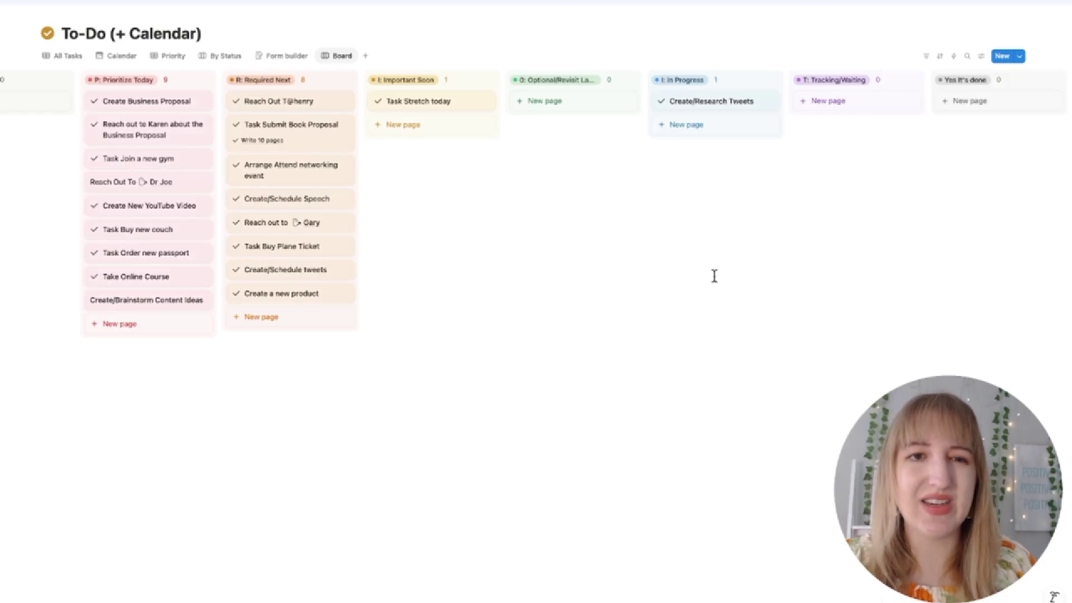
scroll(714, 276, left, 5)
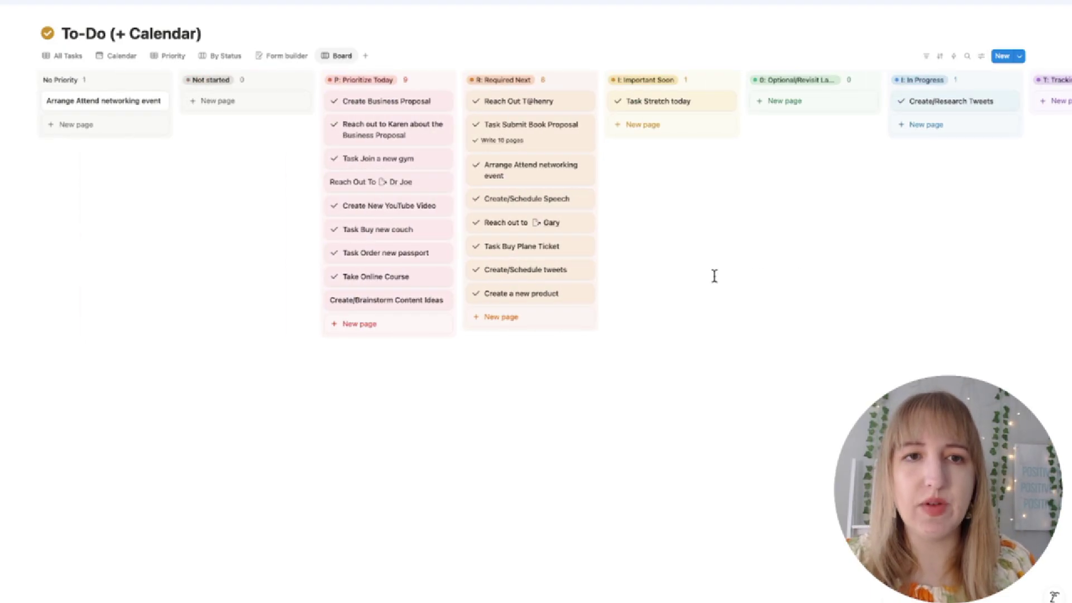
Add a Gallery view of the tasks
click(365, 55)
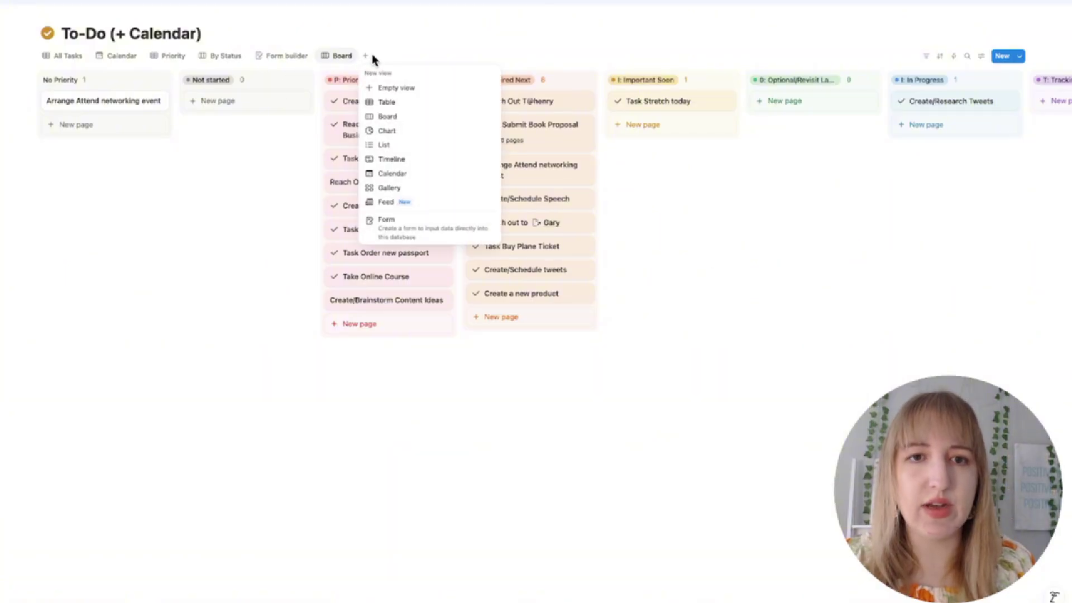
click(406, 189)
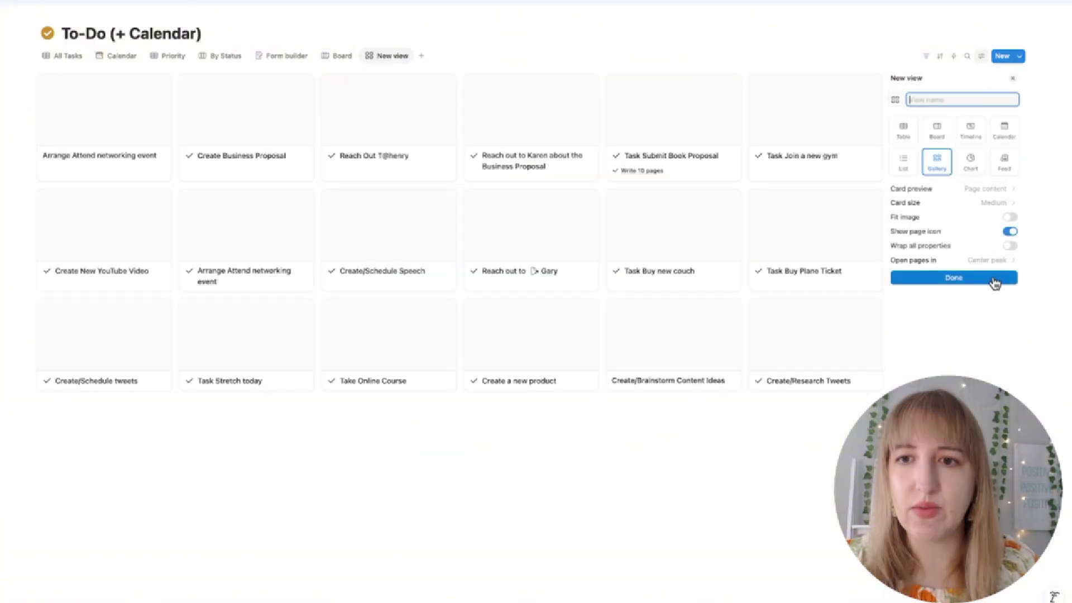
click(993, 285)
Colour the gallery cards by Priority with a conditional color rule
click(989, 190)
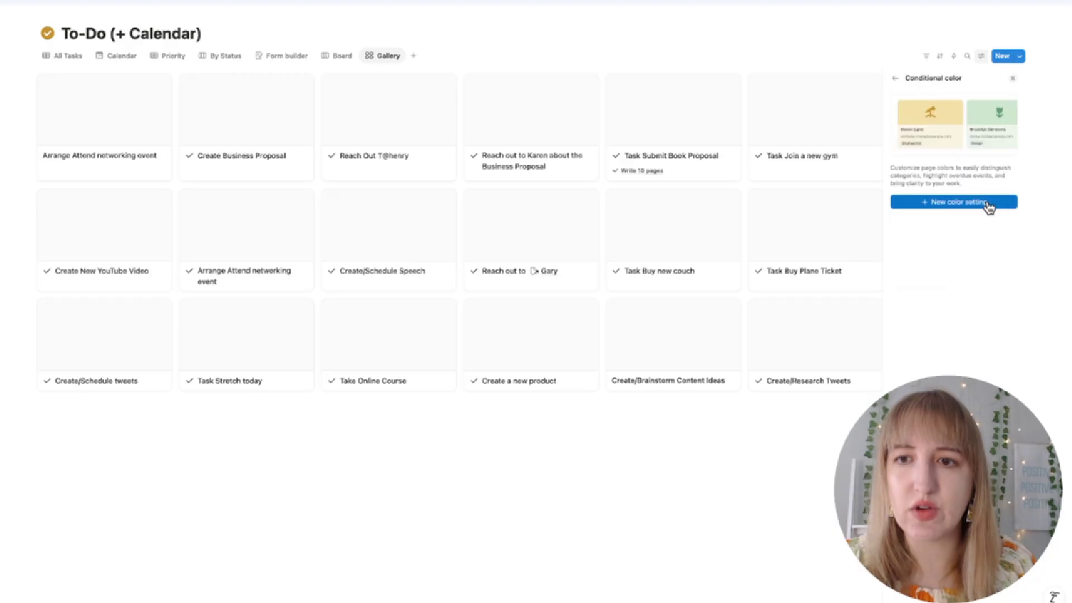
click(987, 201)
click(969, 254)
click(637, 468)
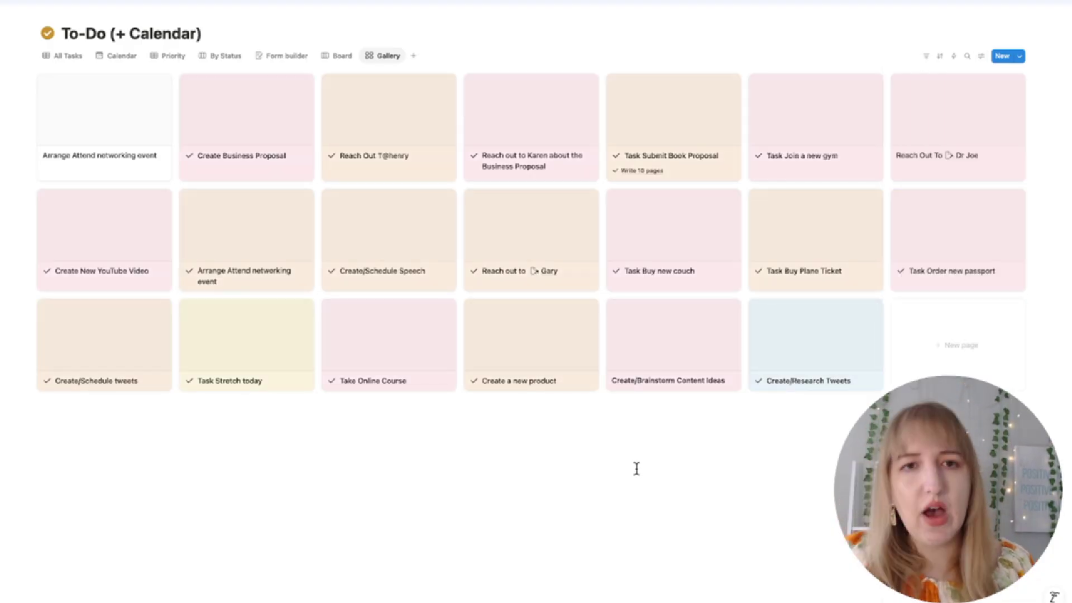
In the calendar view, schedule an undated outreach task on August 4
click(127, 58)
click(908, 57)
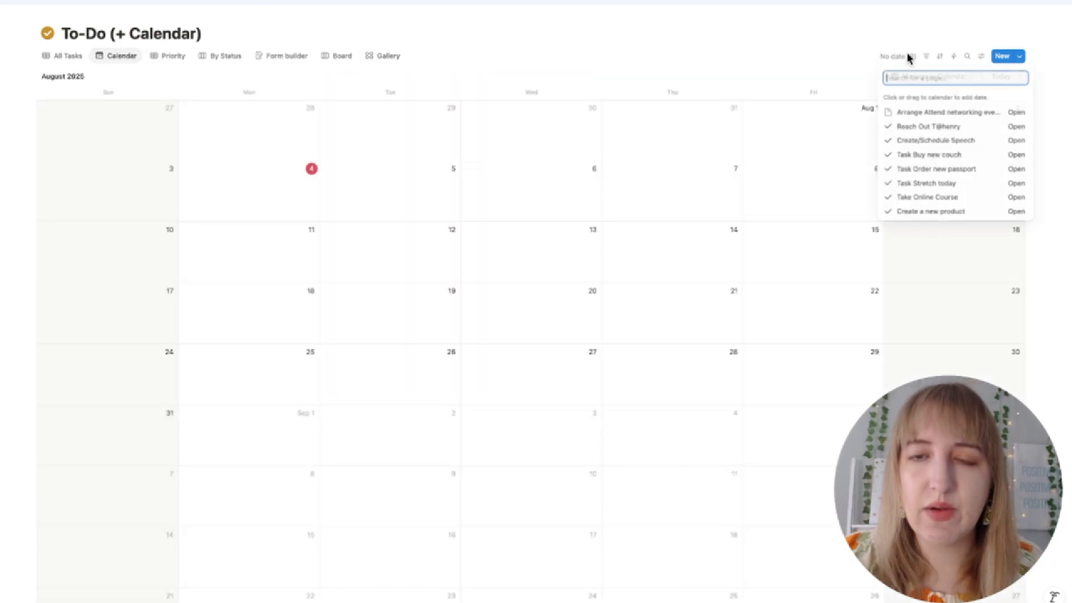
click(928, 127)
click(277, 174)
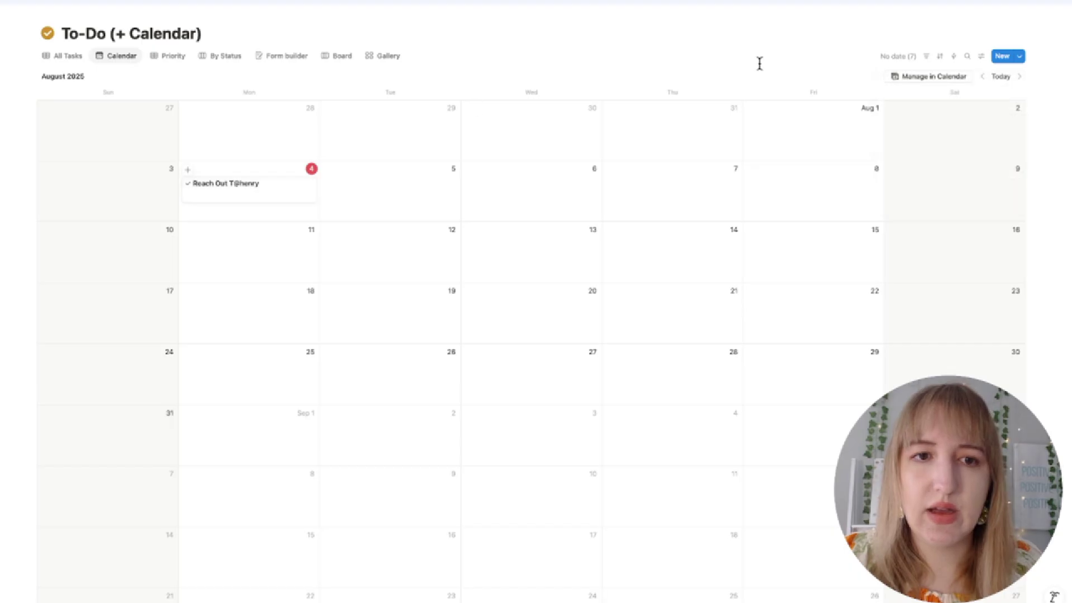
Colour calendar entries by Priority and place Task Stretch today on August 4
click(981, 56)
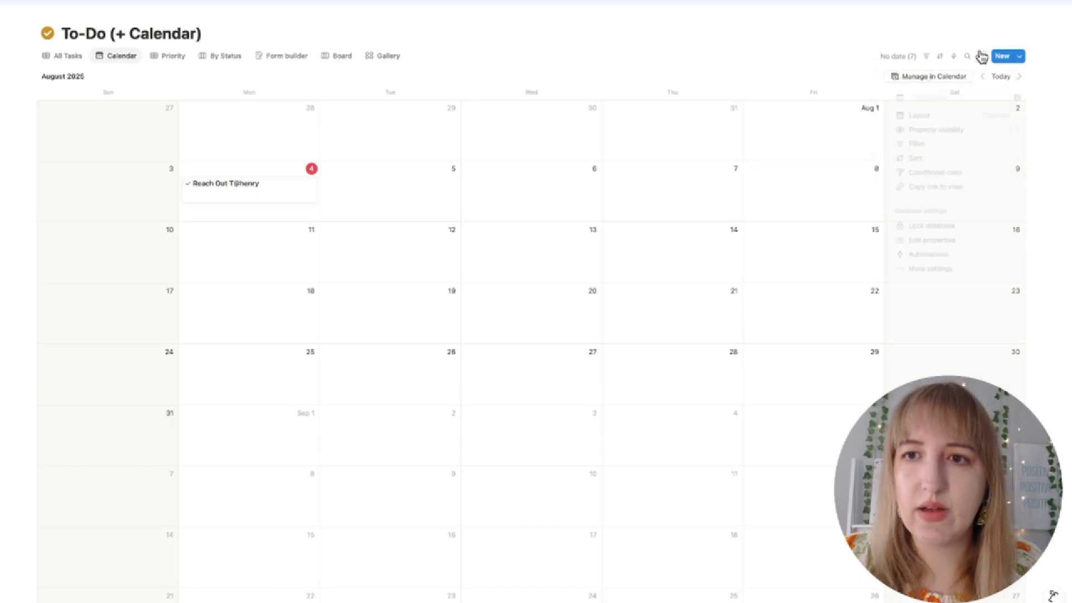
click(975, 174)
click(987, 204)
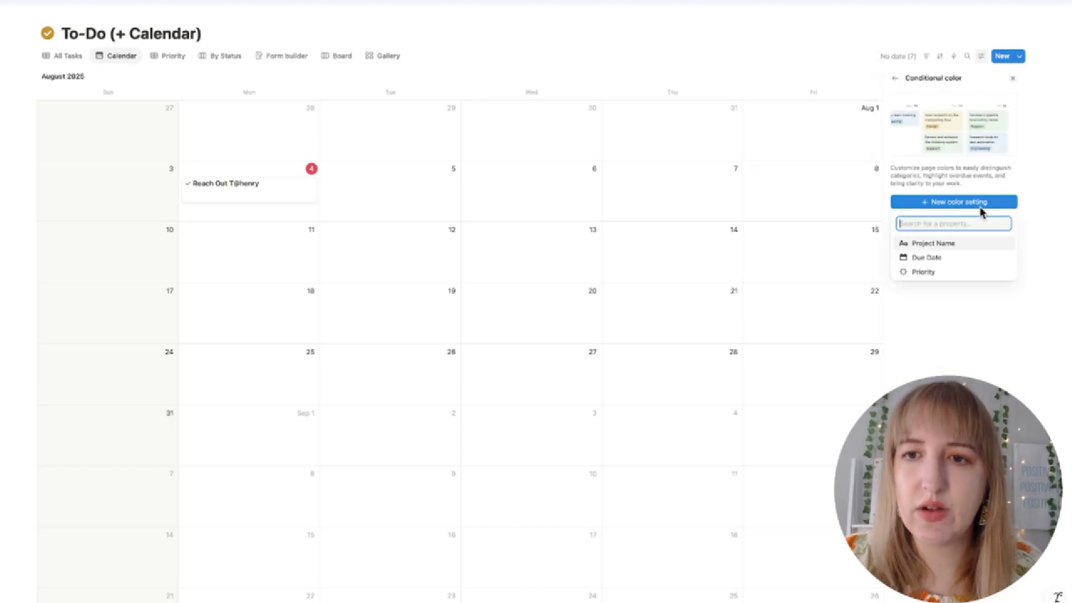
click(964, 279)
click(490, 59)
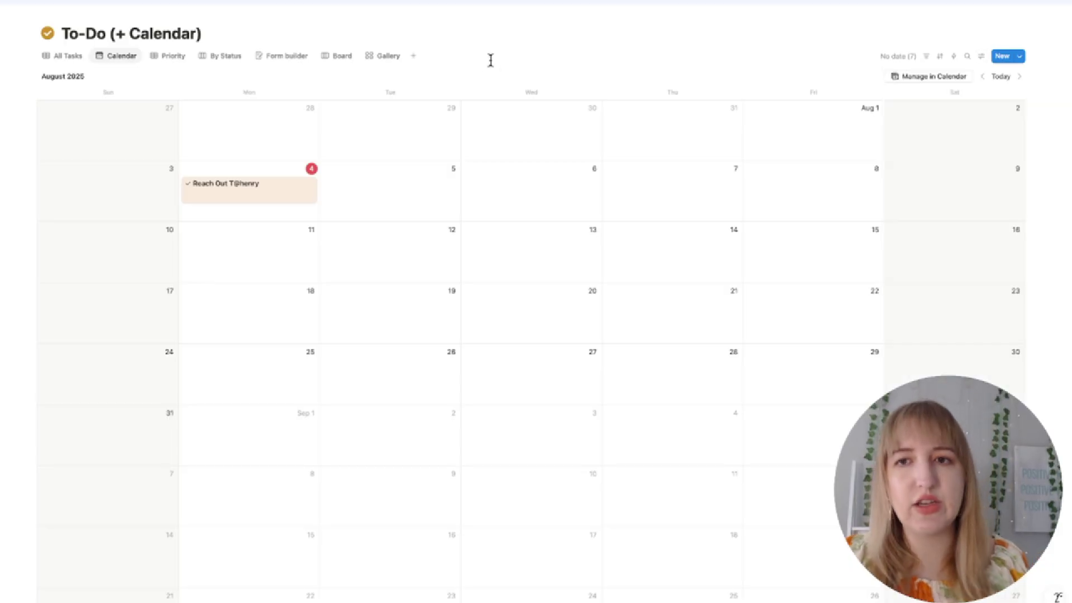
click(899, 57)
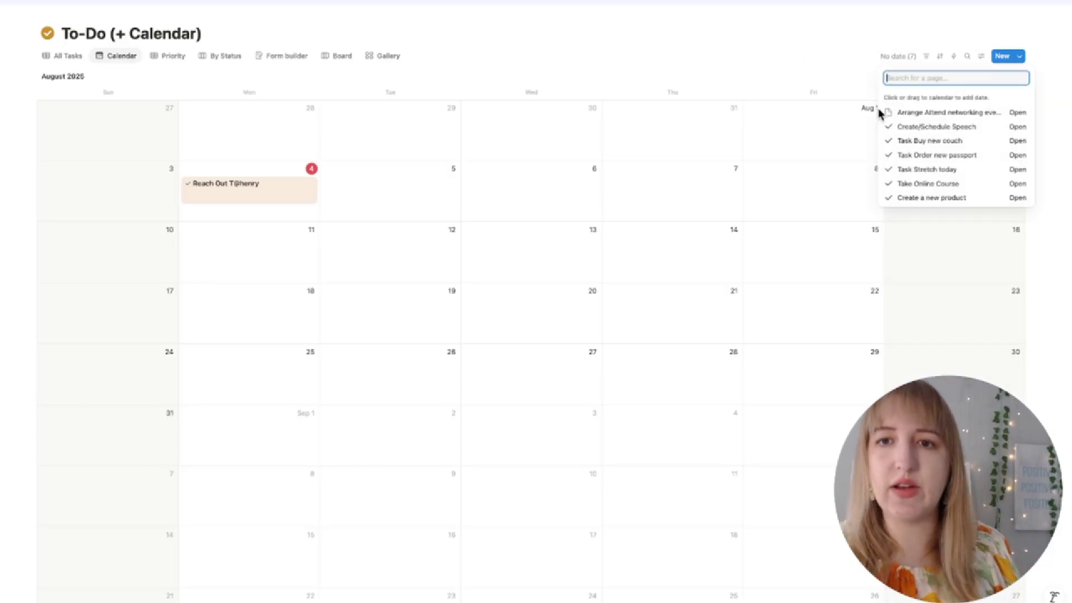
drag(938, 170, 410, 220)
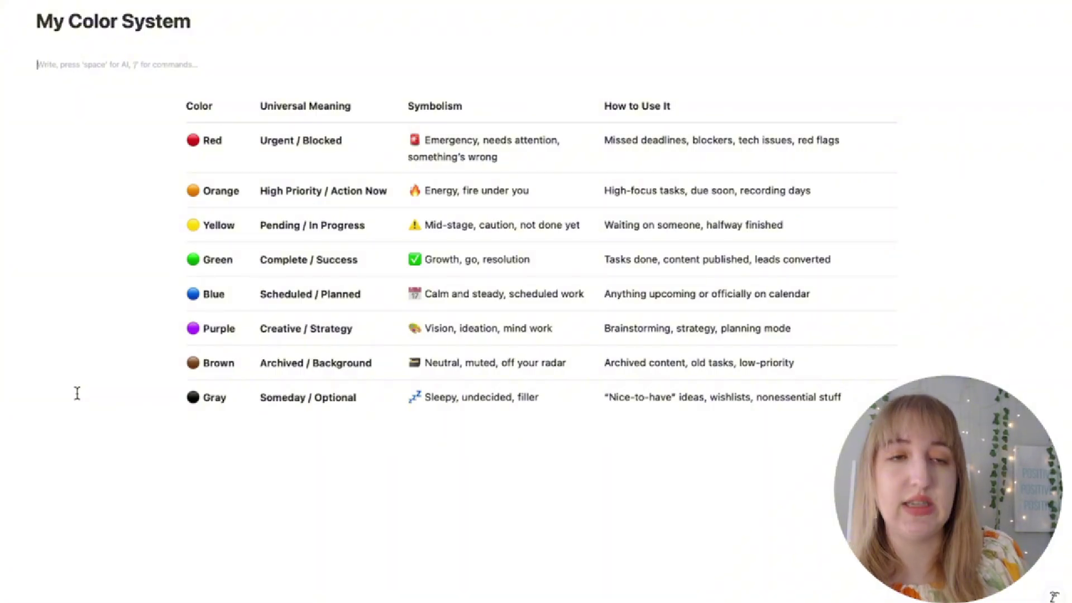
From the Life And Business Tracker dashboard, open Grocery List (PANTRY) full page
mouse_move(16, 380)
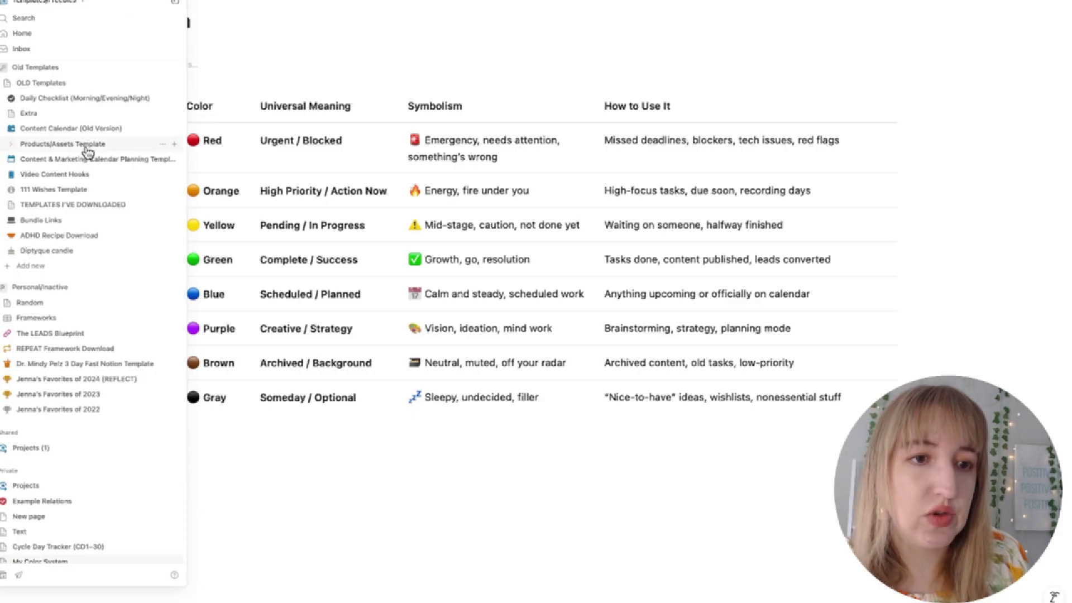
scroll(92, 151, down, 5)
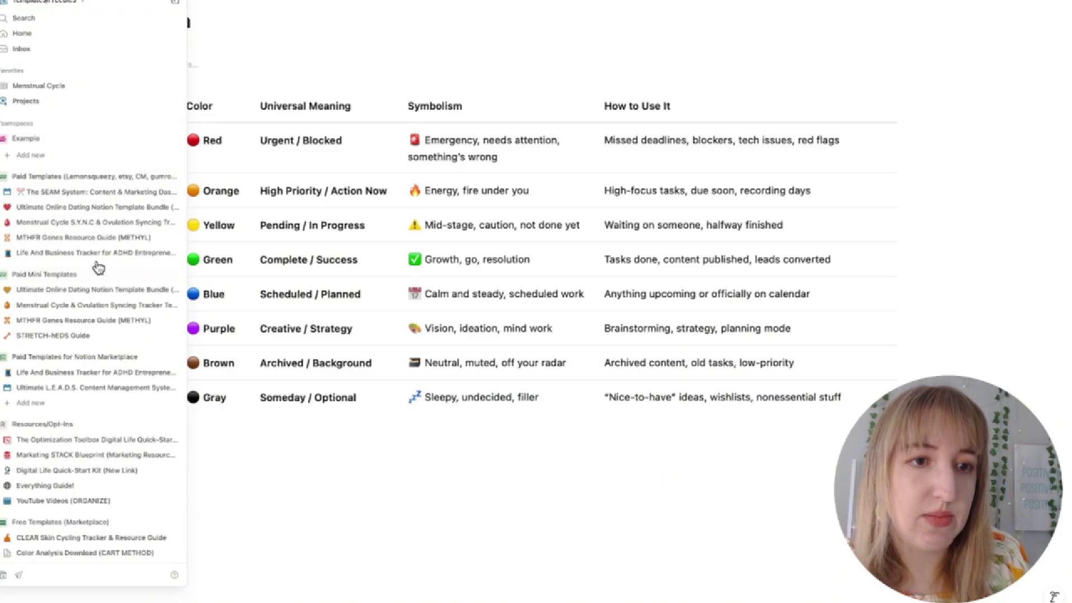
click(98, 254)
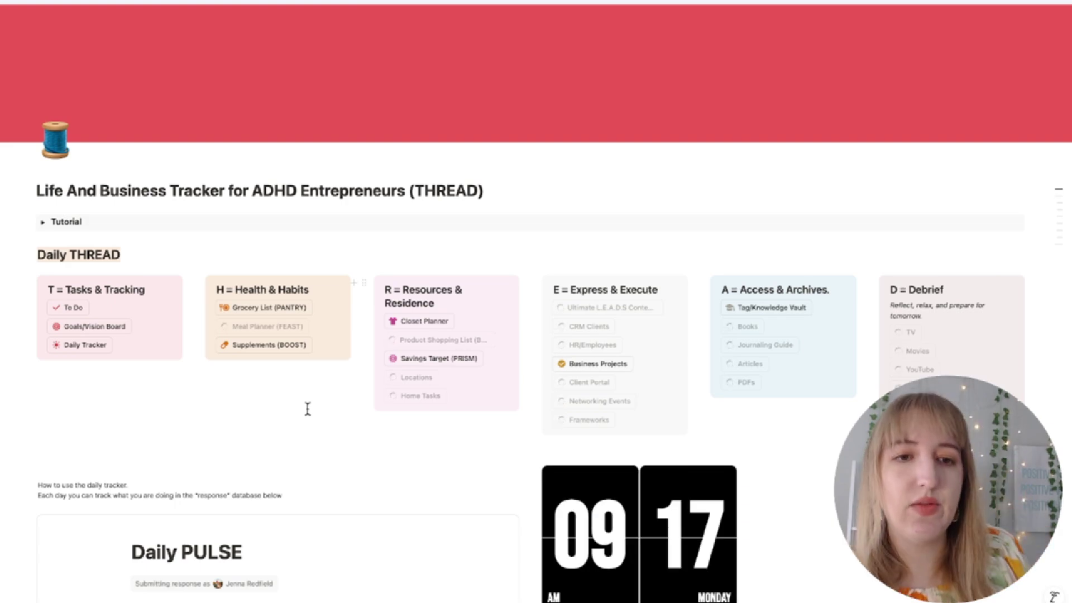
click(263, 310)
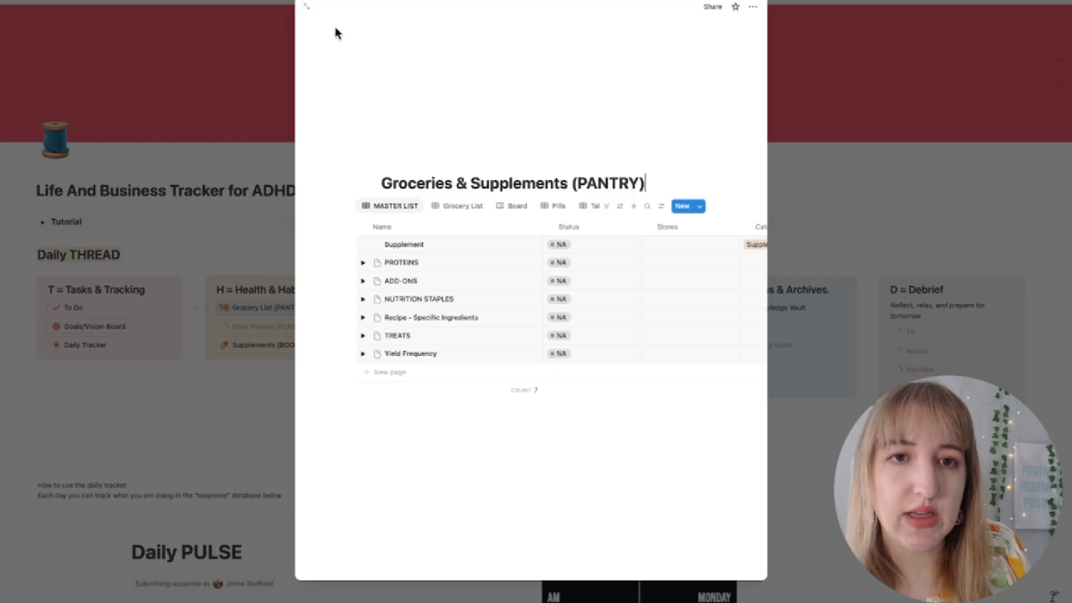
click(306, 7)
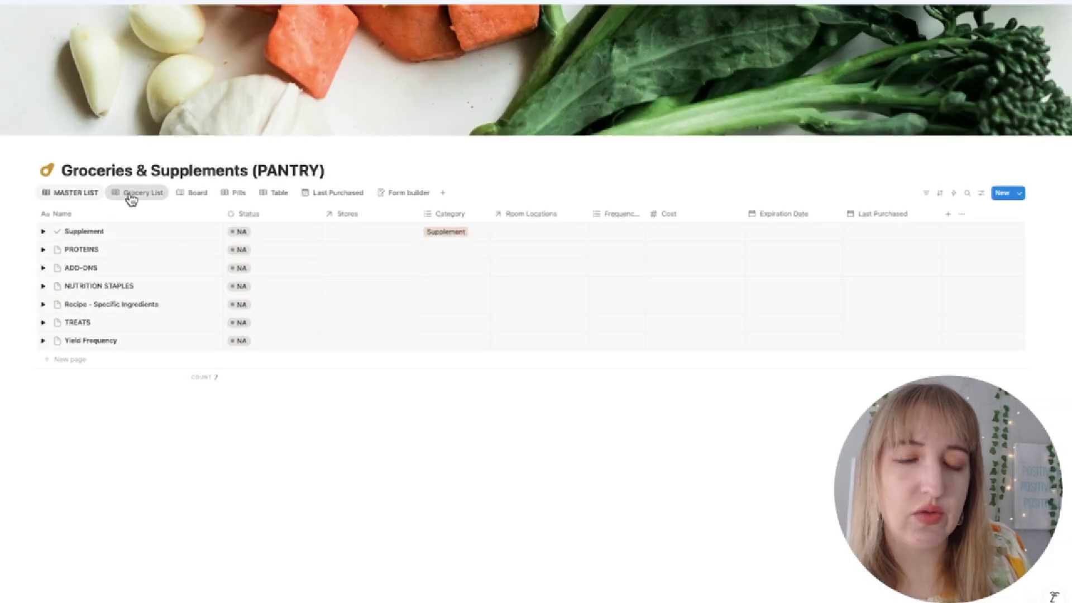
Look over the Grocery List and MASTER LIST views and their conditional color settings
click(116, 198)
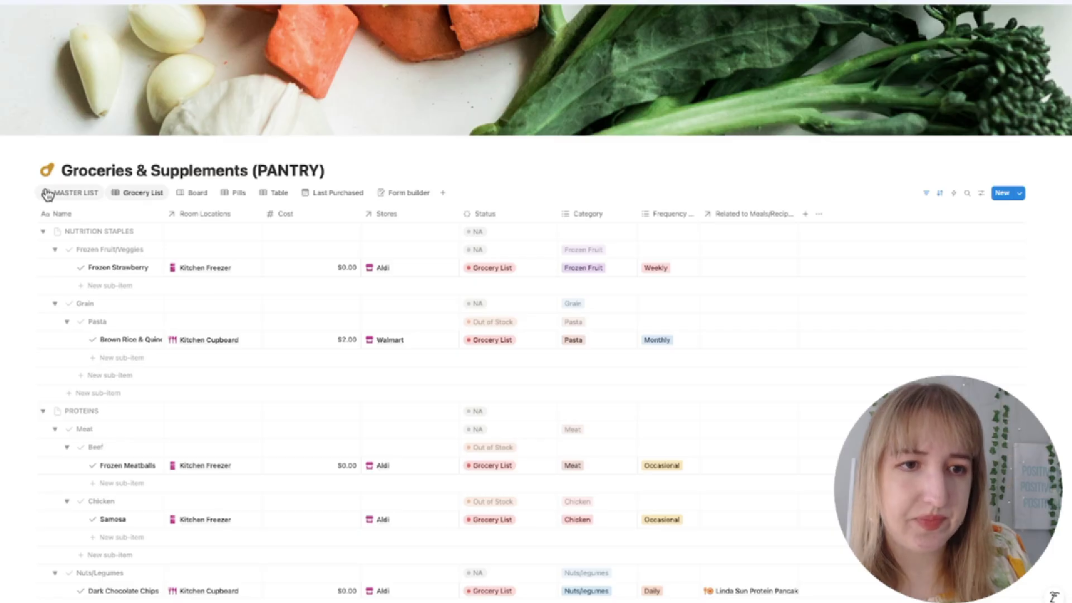
click(62, 192)
click(981, 196)
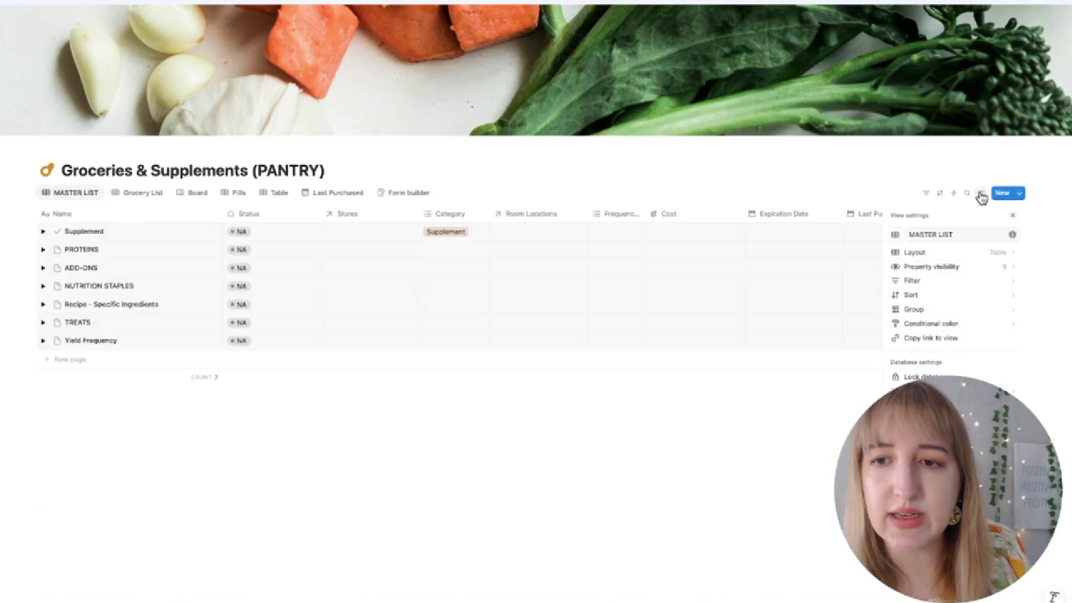
click(952, 327)
key(Escape)
key(Escape)
Expand TREATS > Snack in the MASTER LIST, leaving Wholeme Berry Chia unchanged
click(43, 322)
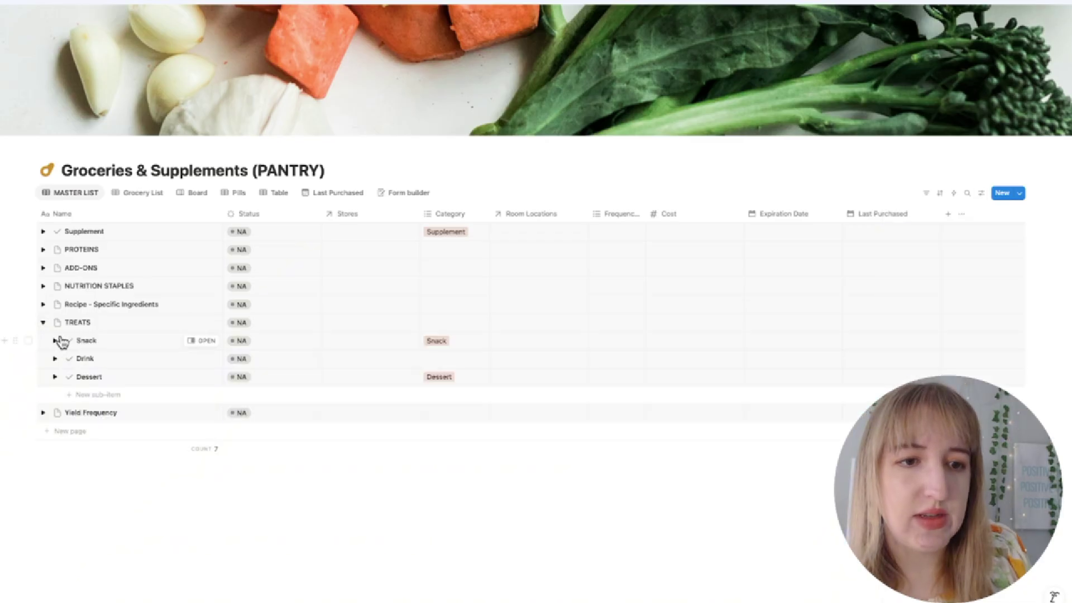
click(55, 341)
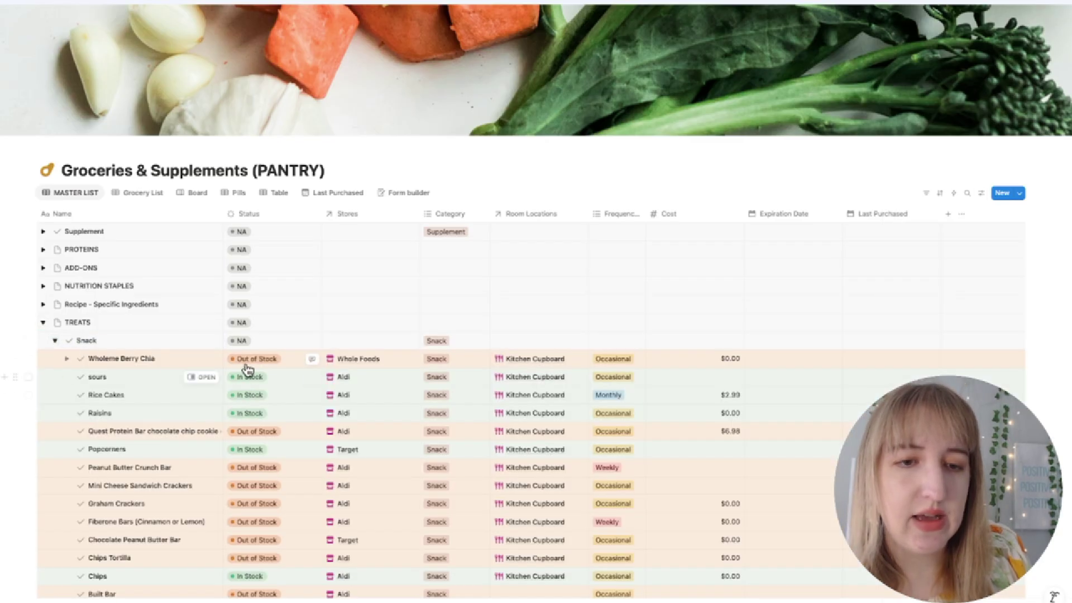
click(288, 364)
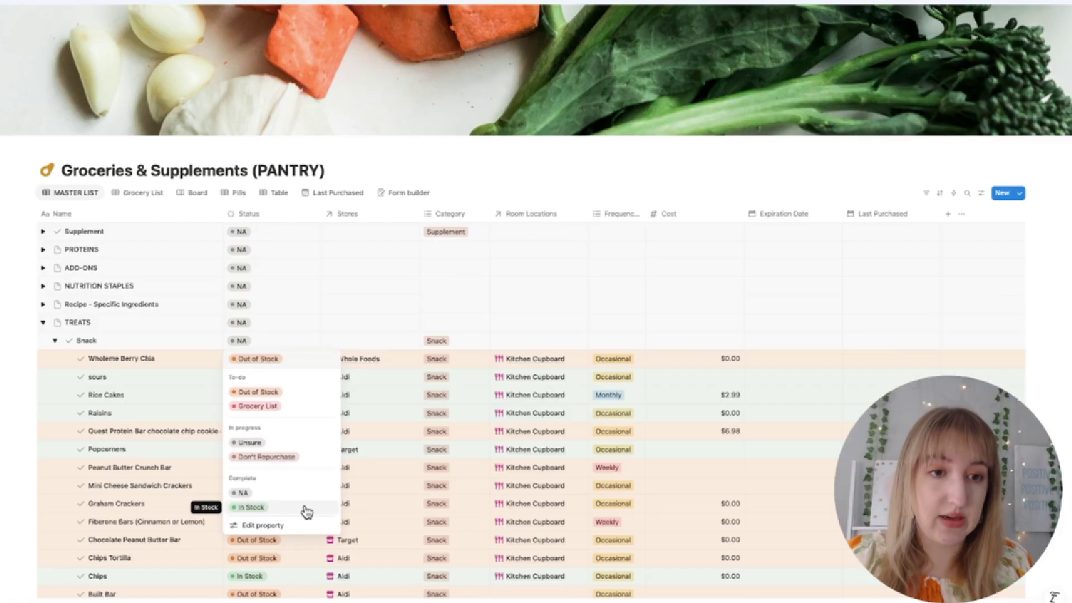
click(34, 395)
Set sours, Rice Cakes and Raisins to Out of Stock and Popcorners to Grocery List
click(262, 378)
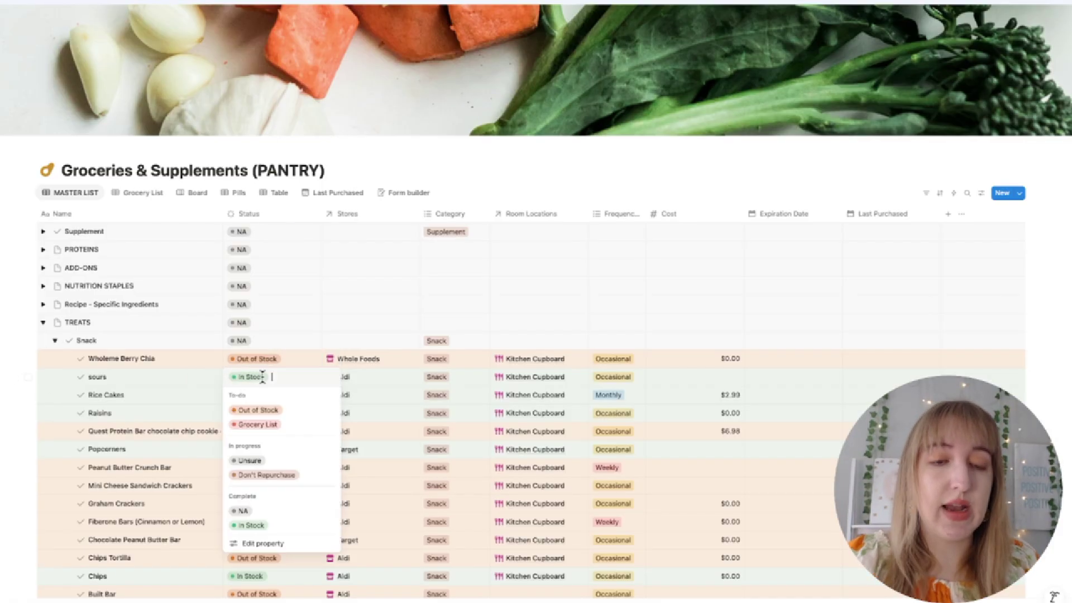
click(286, 414)
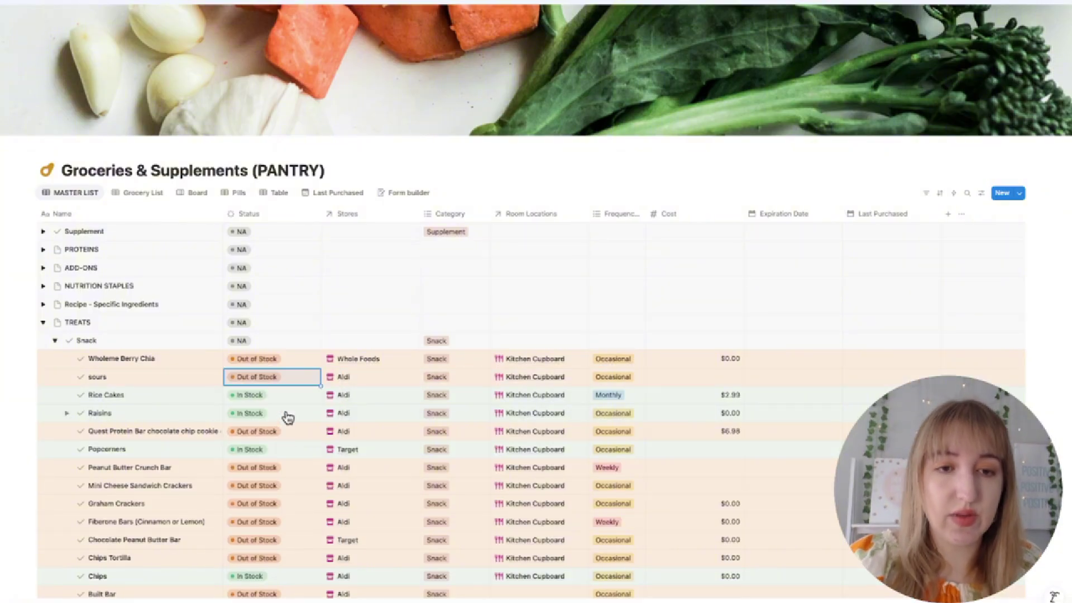
click(276, 395)
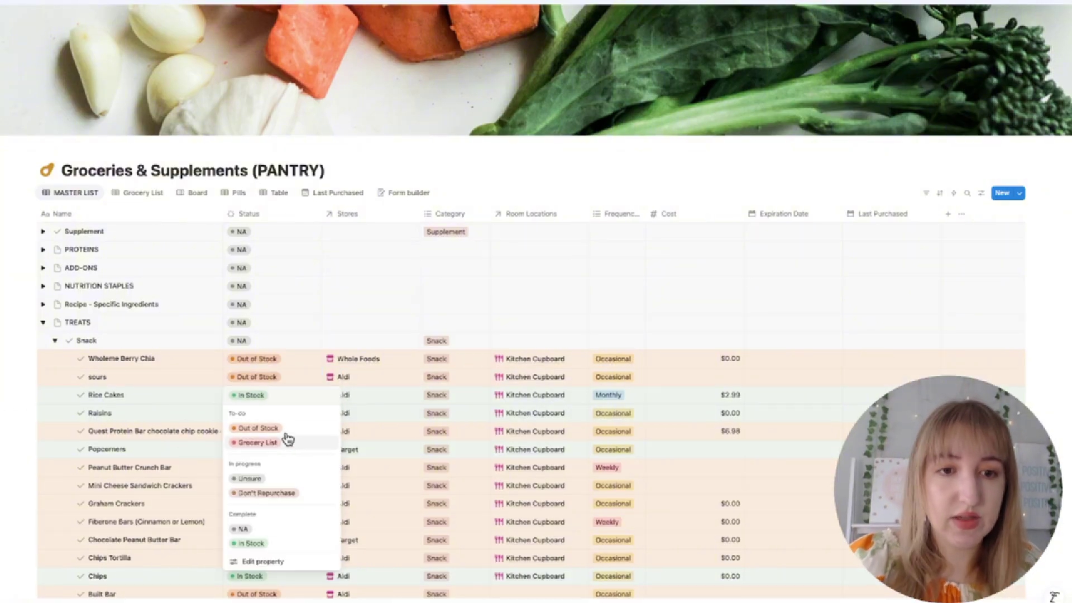
click(287, 439)
click(282, 414)
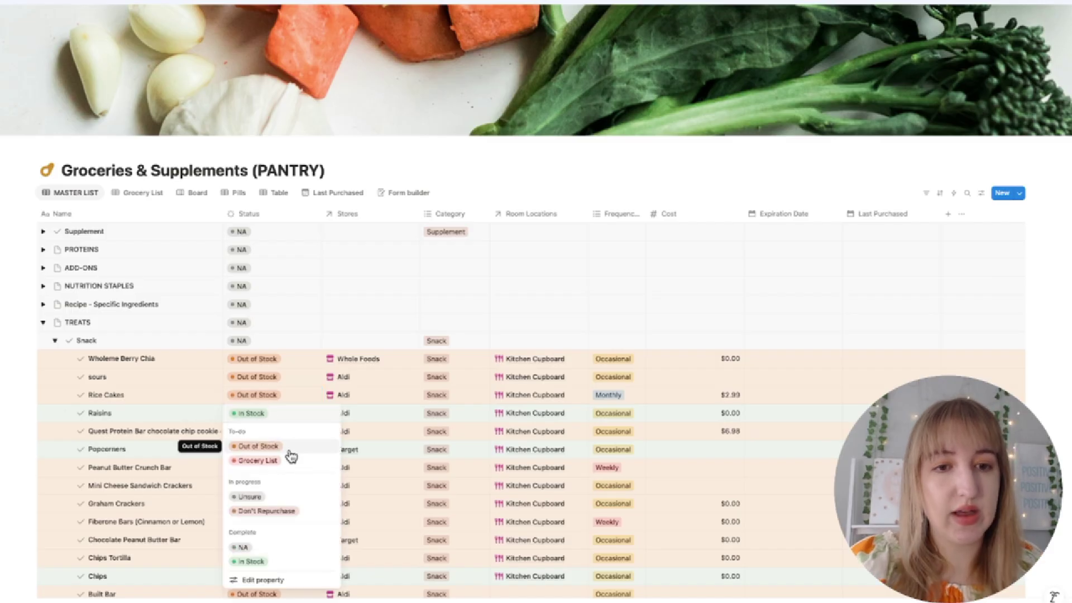
click(289, 450)
click(289, 451)
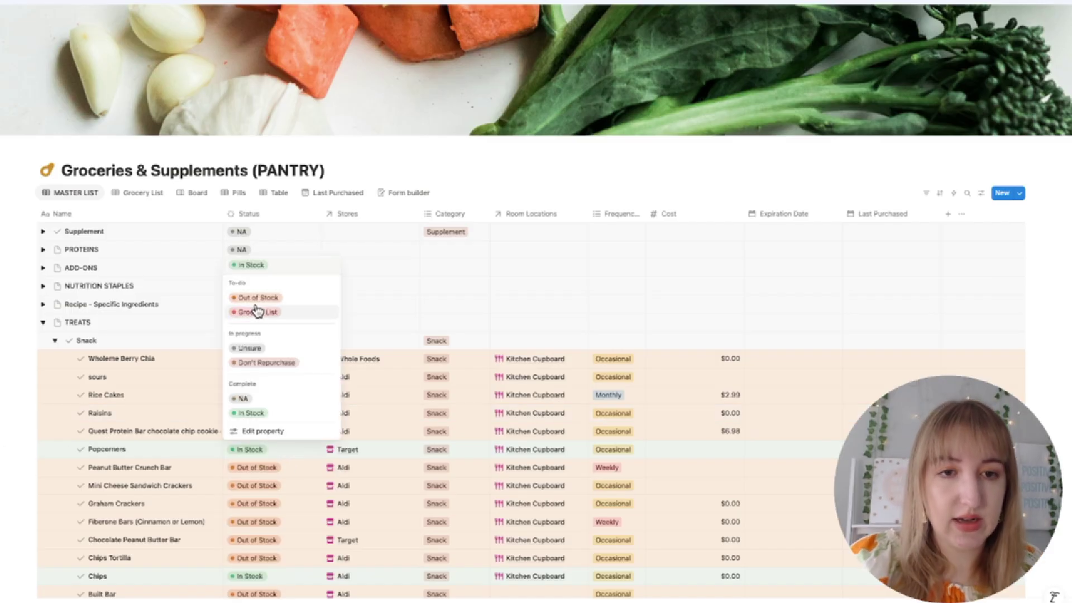
click(257, 311)
click(277, 449)
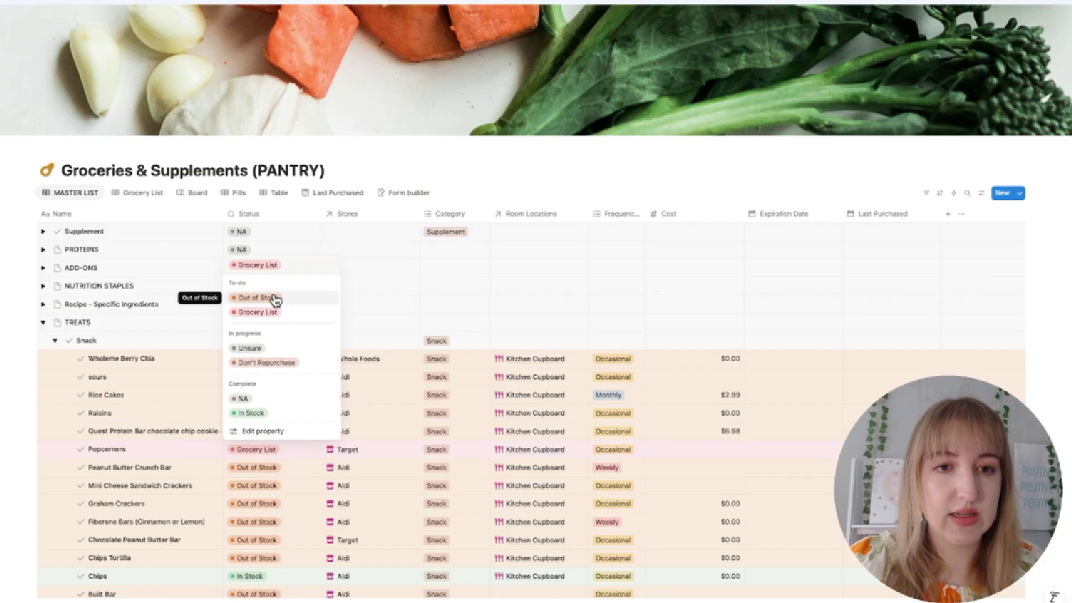
Colour the Grocery List view's rows by Status with a conditional color rule
key(Escape)
click(140, 192)
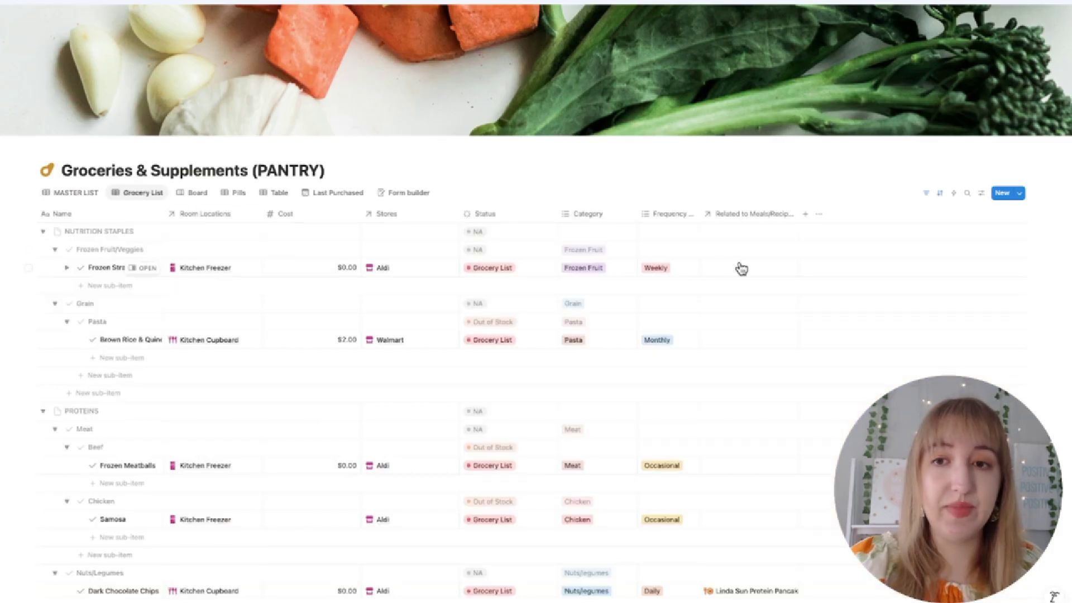
click(981, 193)
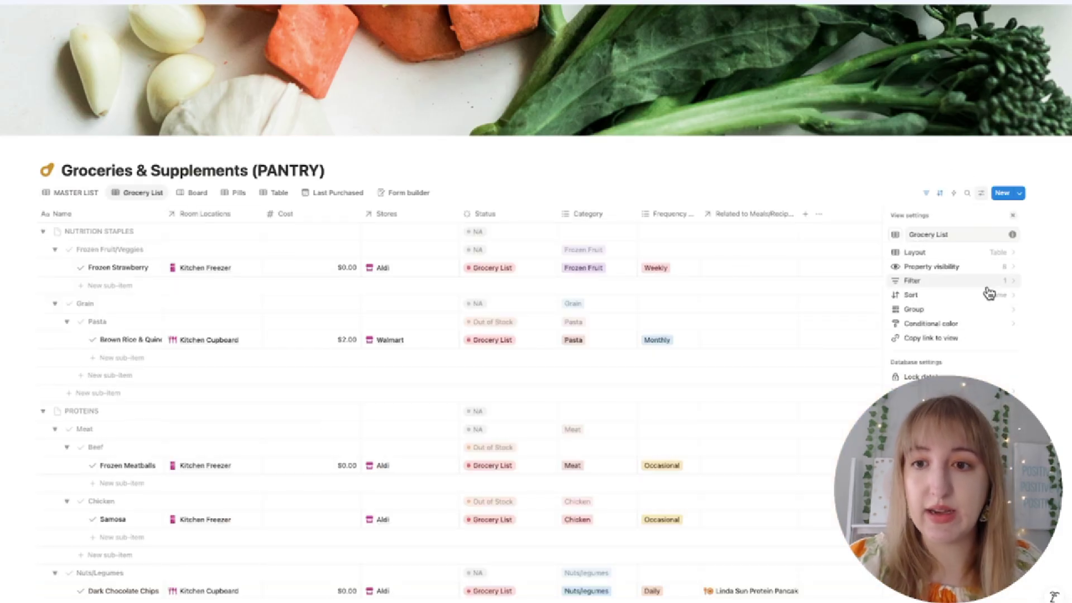
click(989, 324)
click(962, 339)
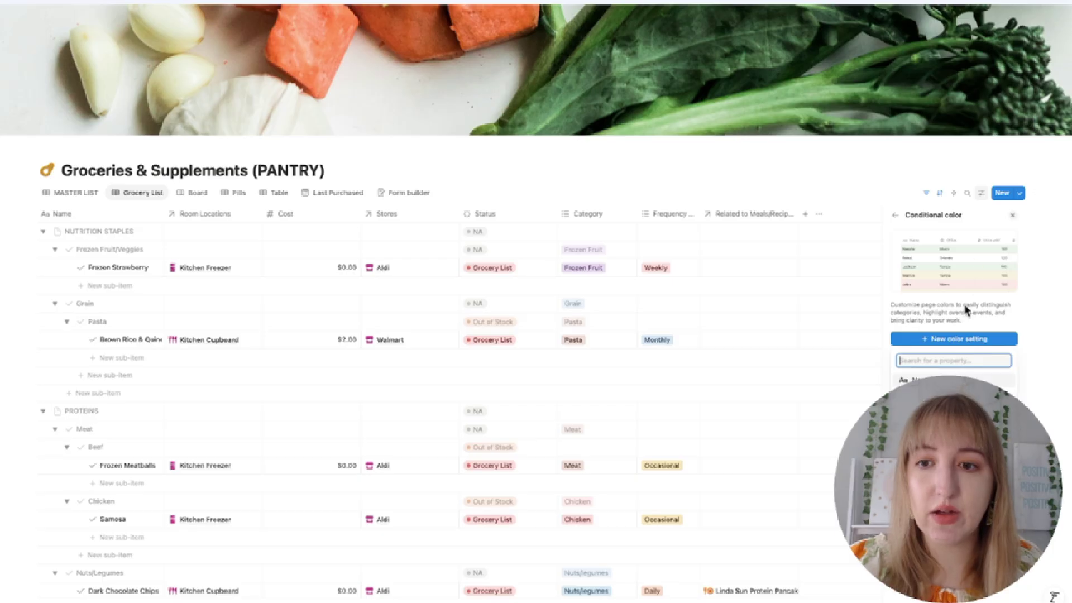
click(938, 451)
click(402, 412)
Check the Status is Grocery List filter, then add a new List-layout view
scroll(402, 412, down, 8)
scroll(400, 408, up, 8)
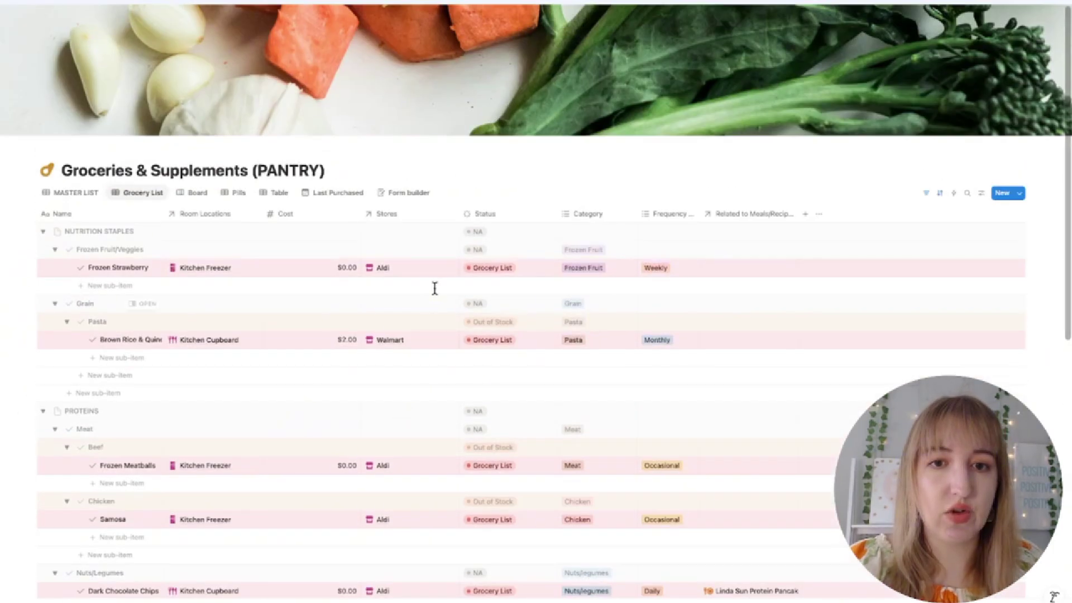
click(927, 194)
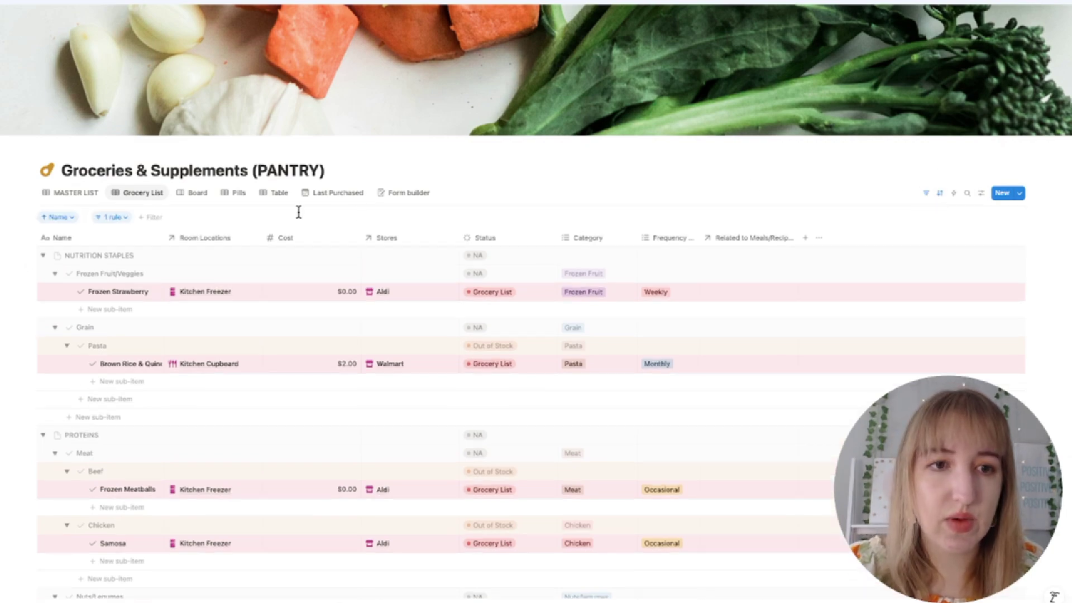
click(113, 217)
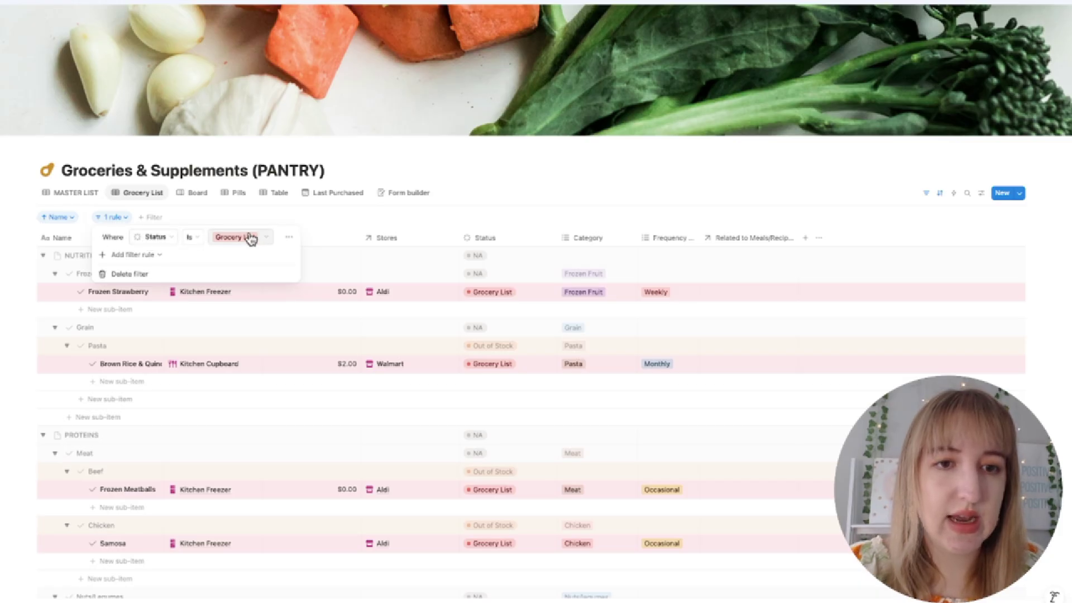
click(368, 218)
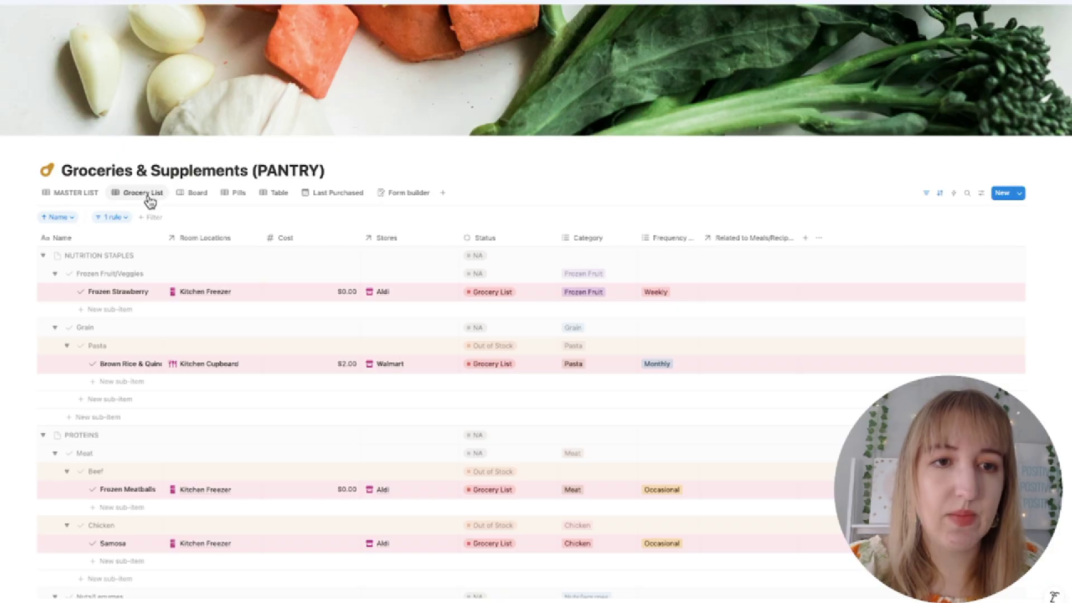
click(444, 193)
click(474, 283)
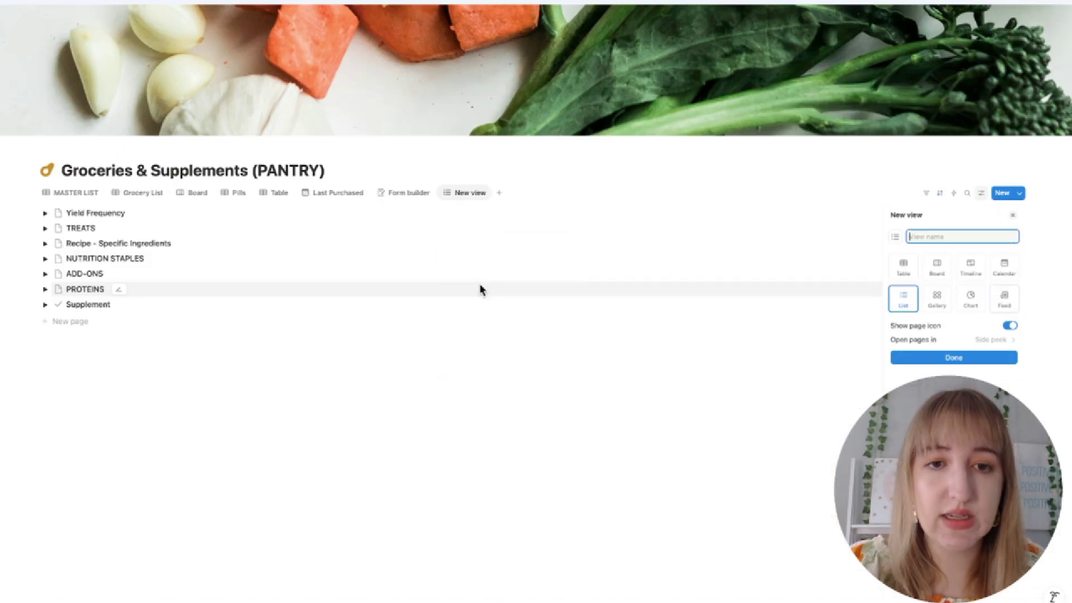
Filter the List view to Status: Grocery List
click(944, 194)
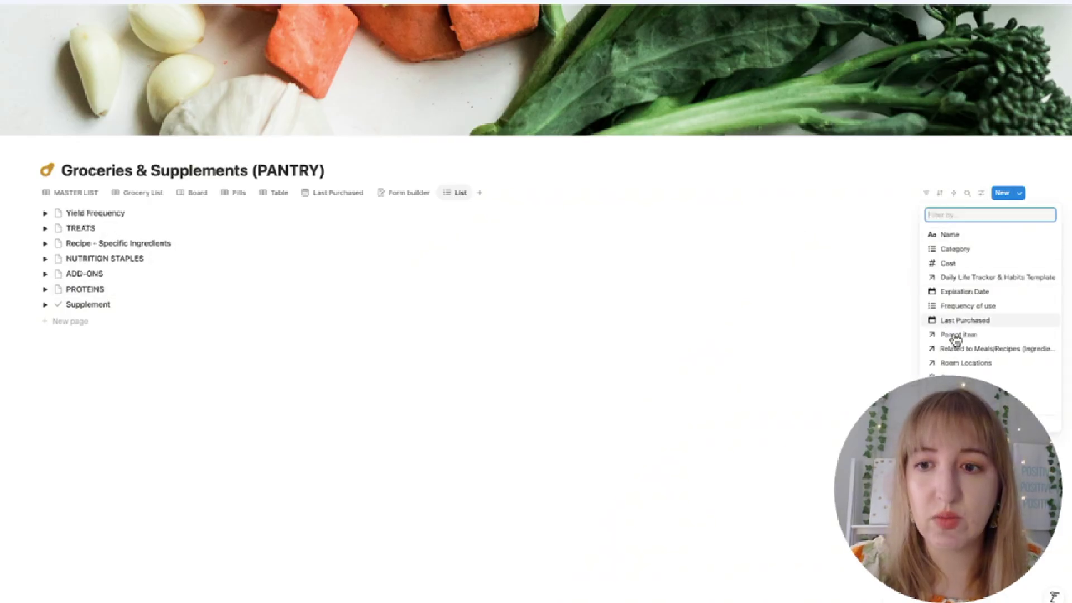
click(958, 377)
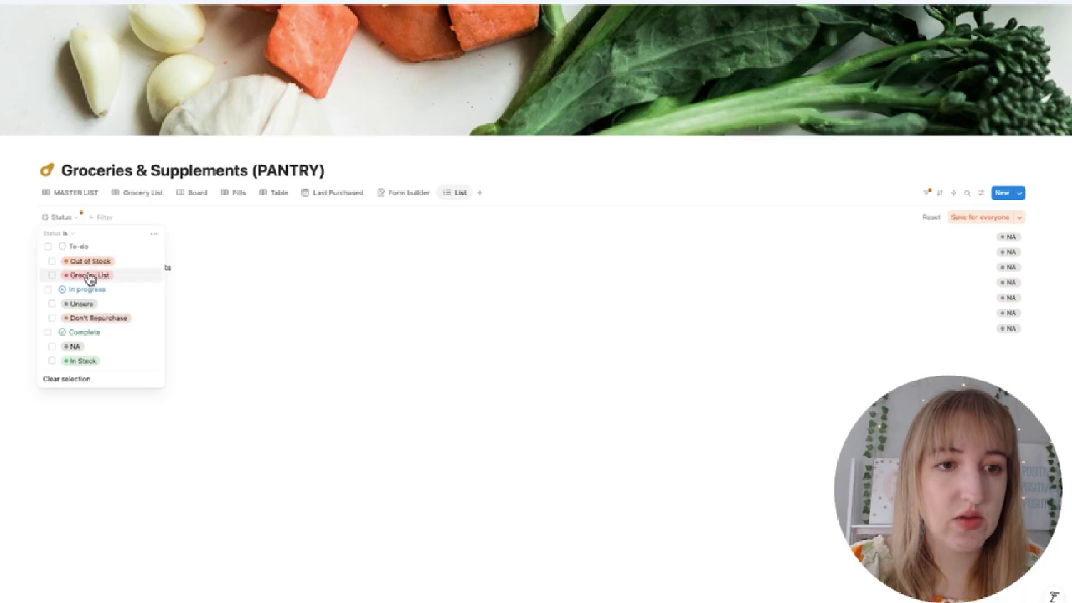
click(88, 276)
click(366, 410)
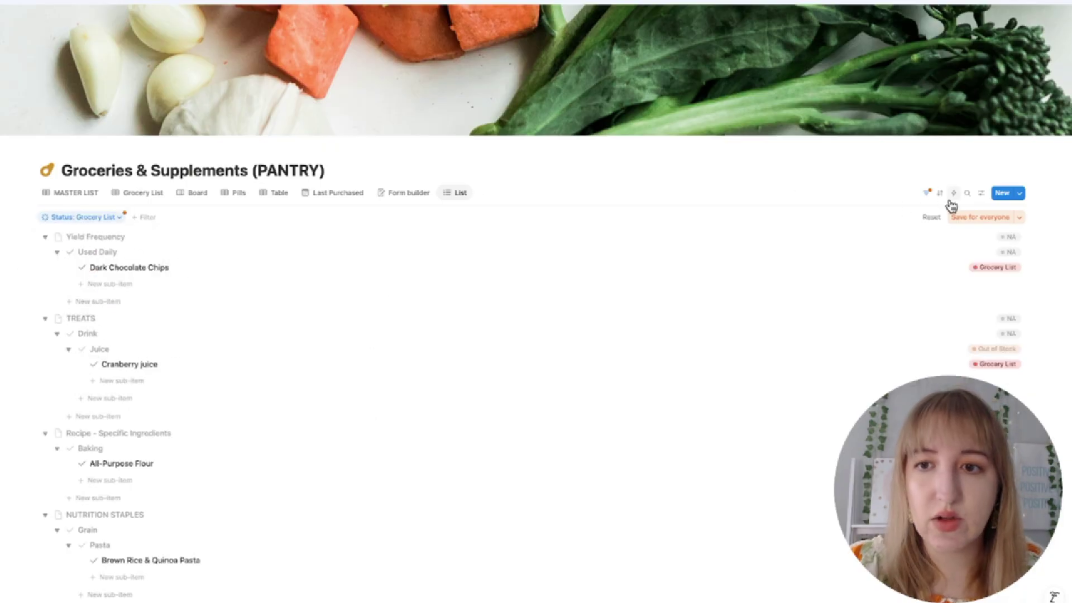
Set the List view's sub-items to show as a flattened list
click(981, 193)
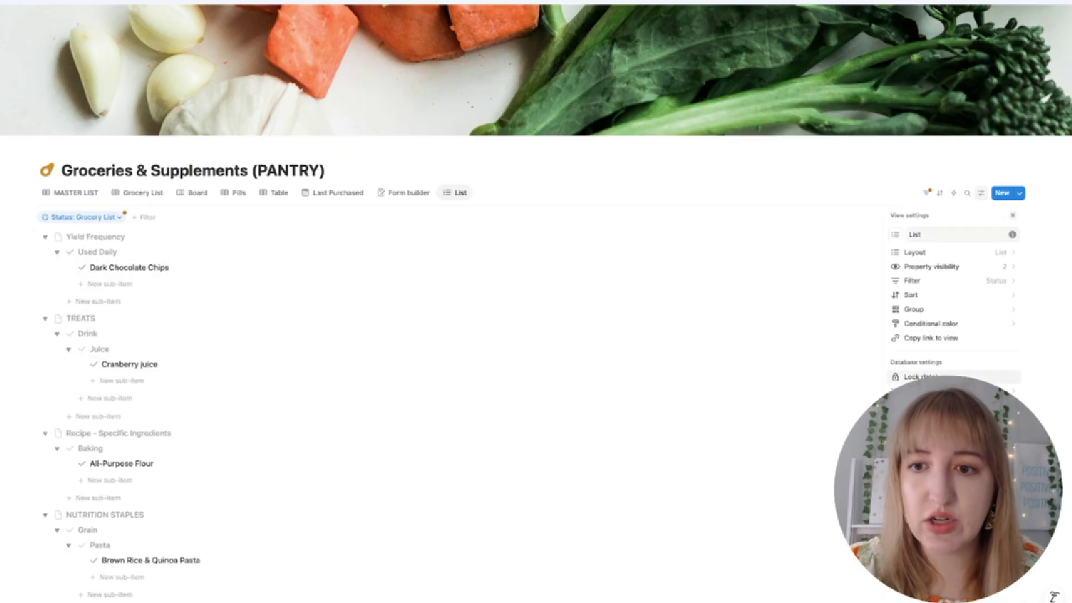
click(927, 391)
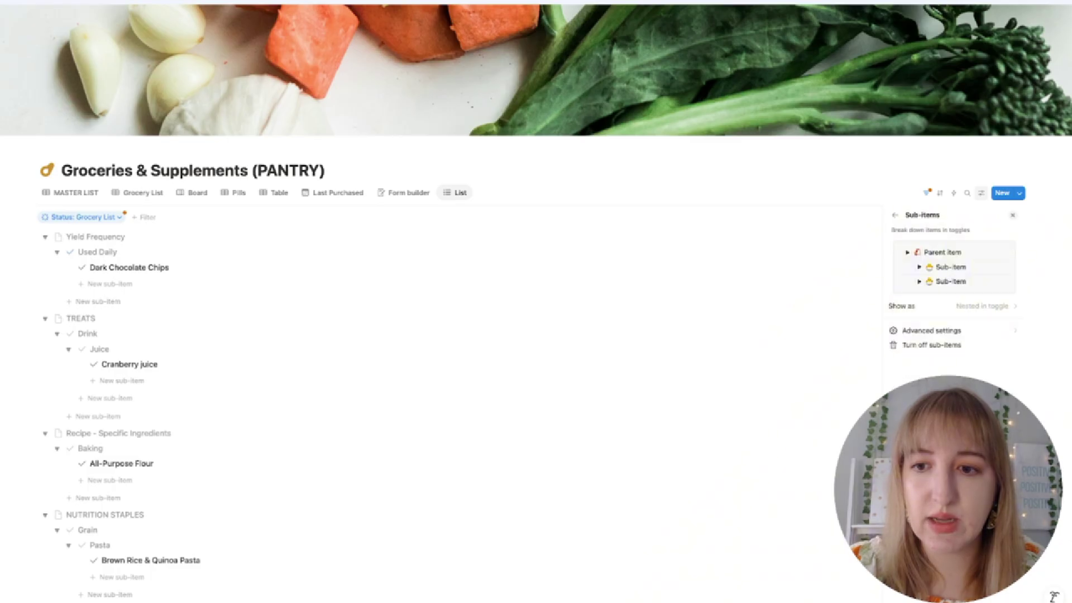
click(985, 307)
click(977, 354)
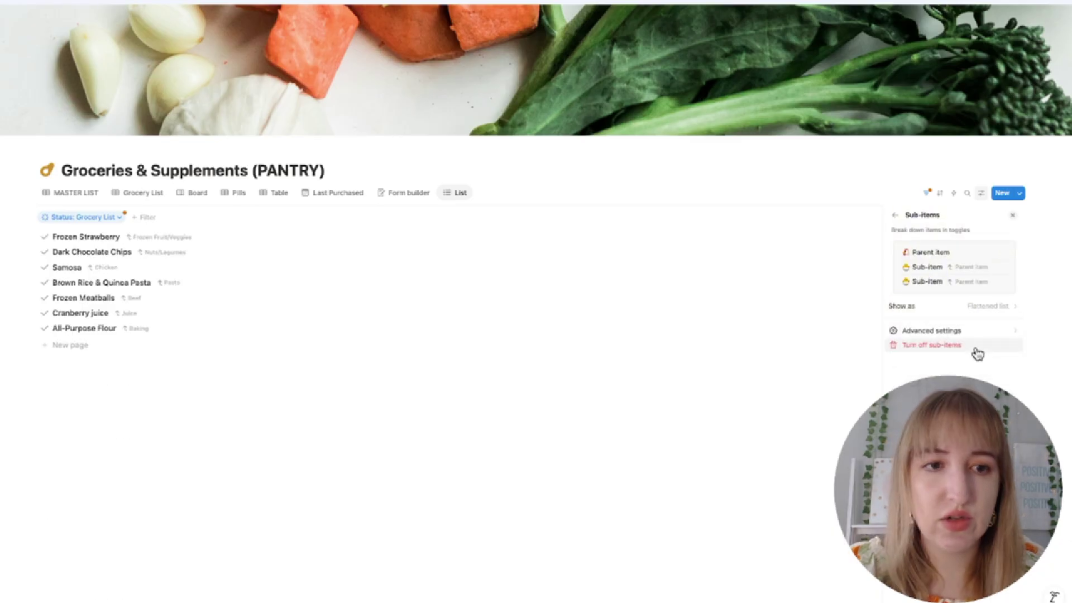
click(792, 337)
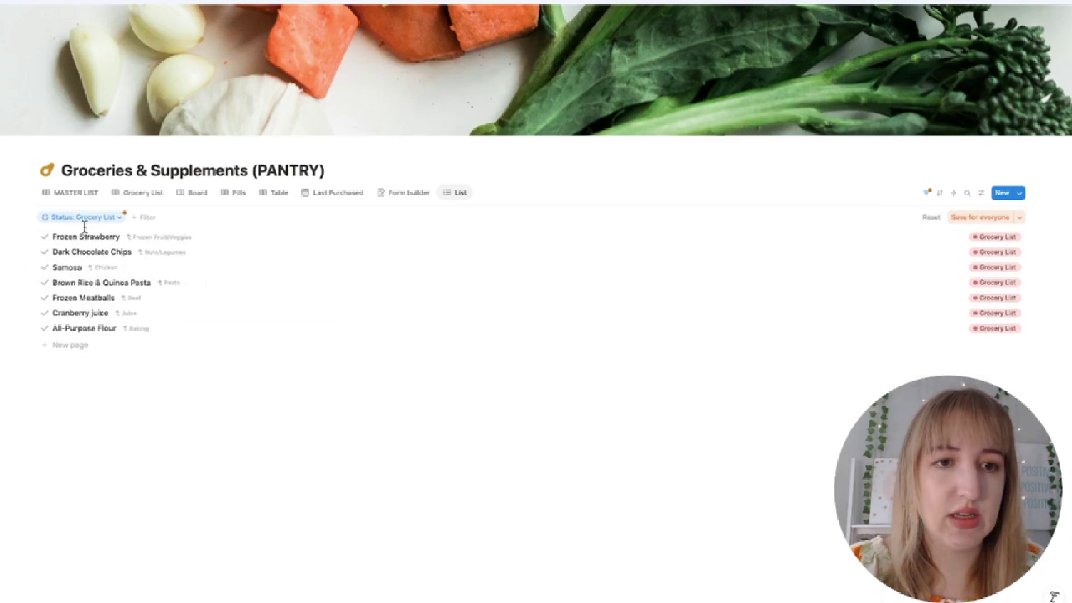
Set the Grocery List table's sub-items to display as a flattened list
click(139, 193)
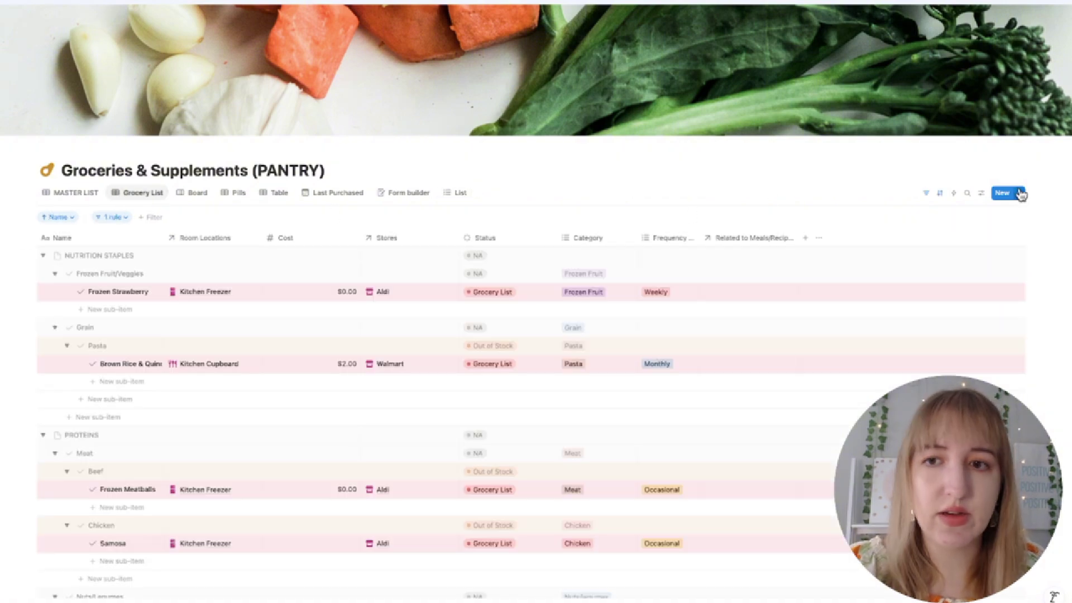
click(982, 194)
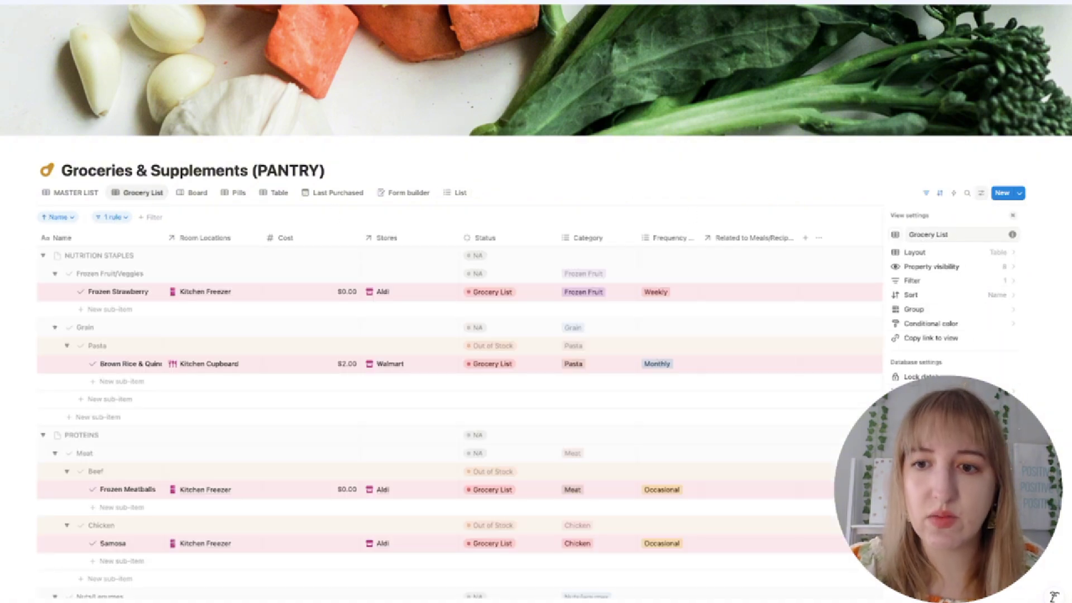
click(922, 391)
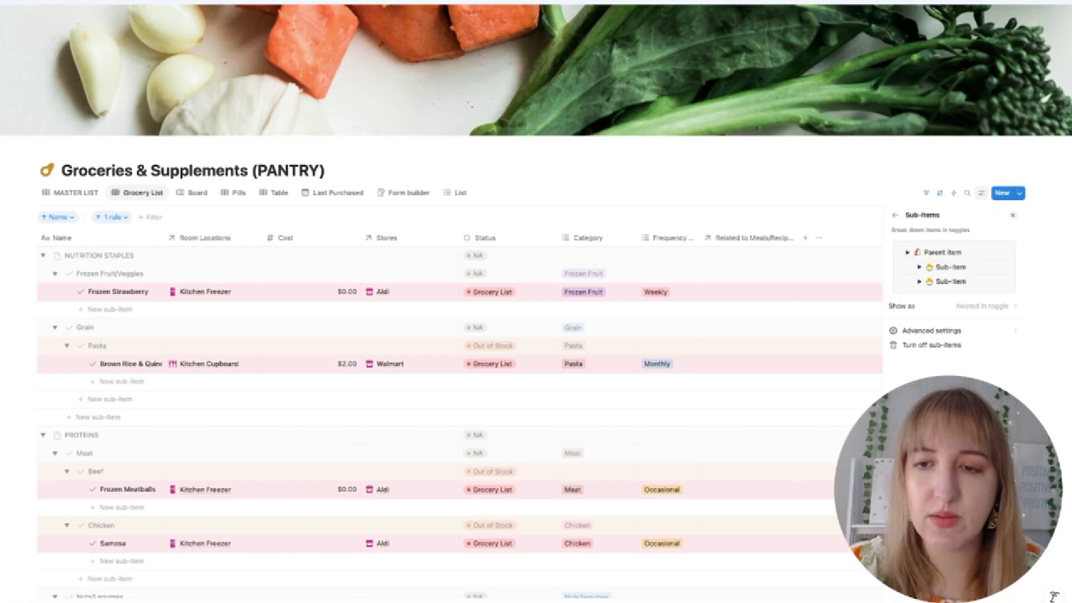
click(998, 306)
click(991, 352)
click(524, 450)
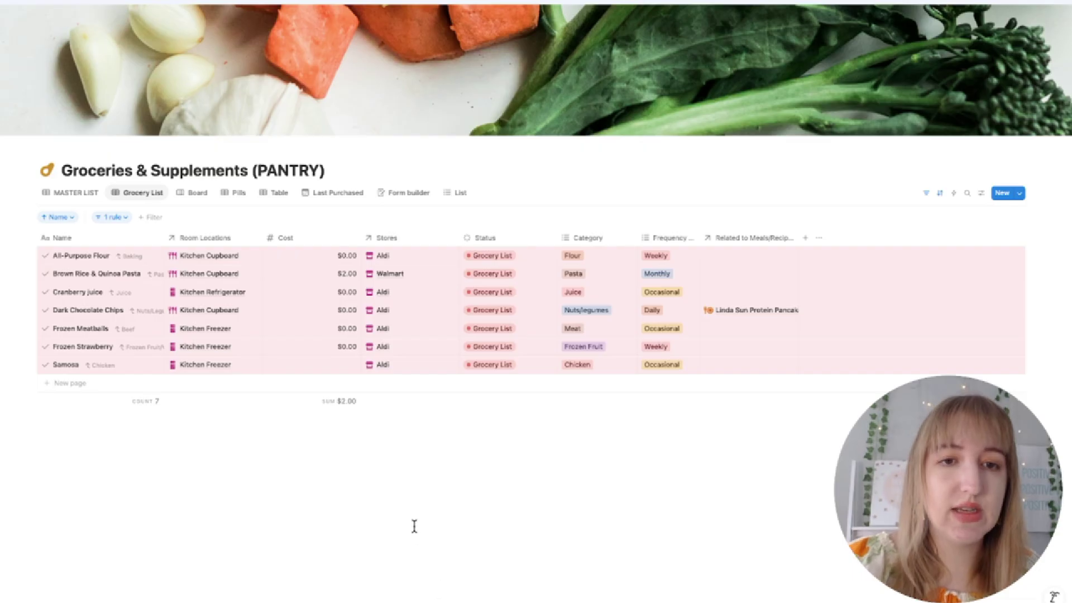
Change All-Purpose Flour's Status to Out of Stock in the Grocery List table
click(461, 196)
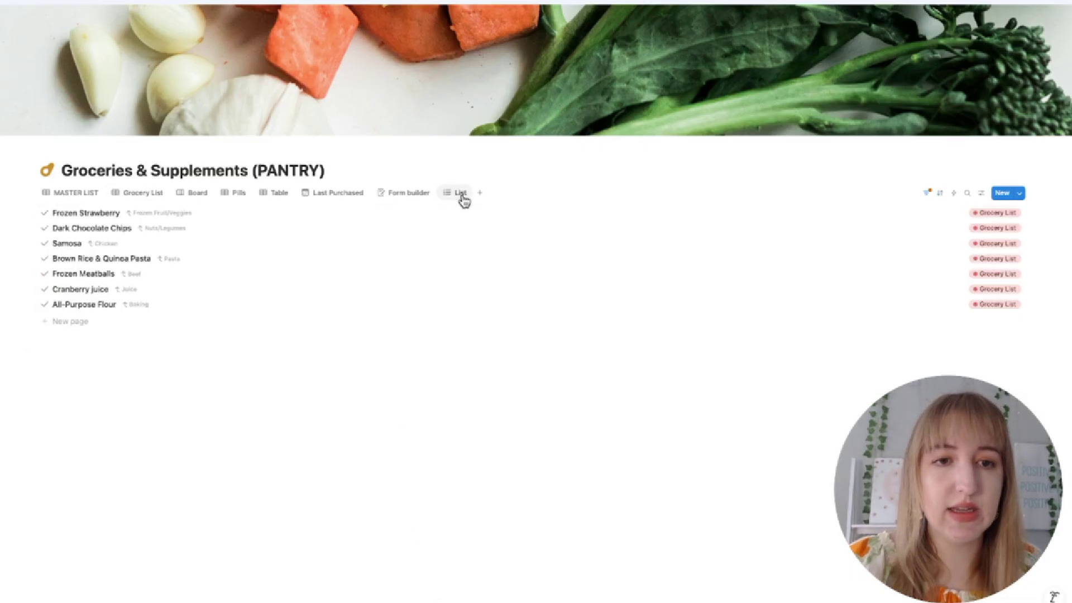
click(144, 194)
click(504, 255)
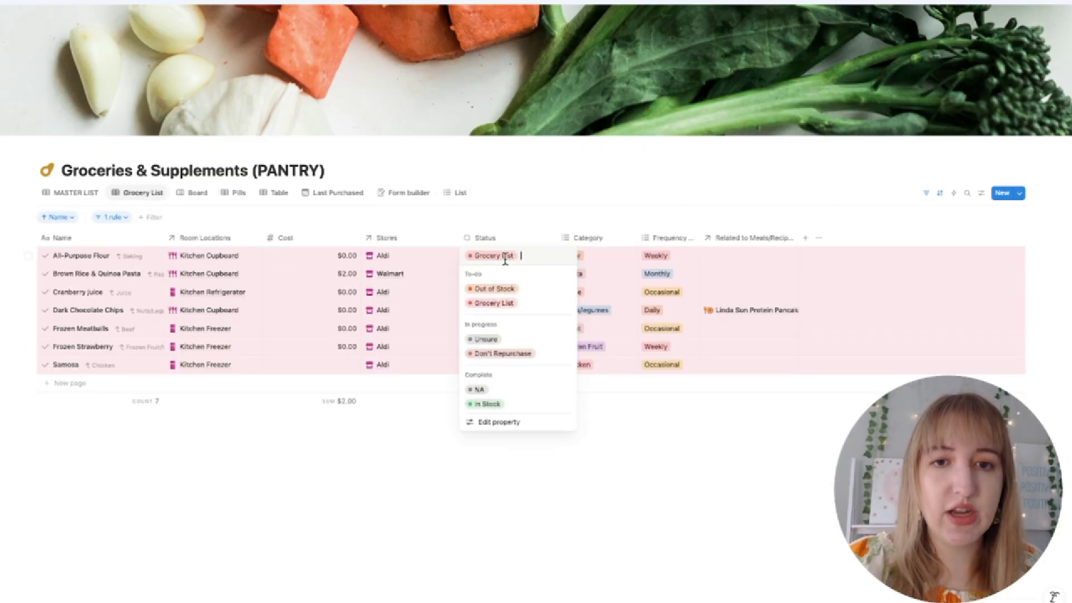
click(510, 287)
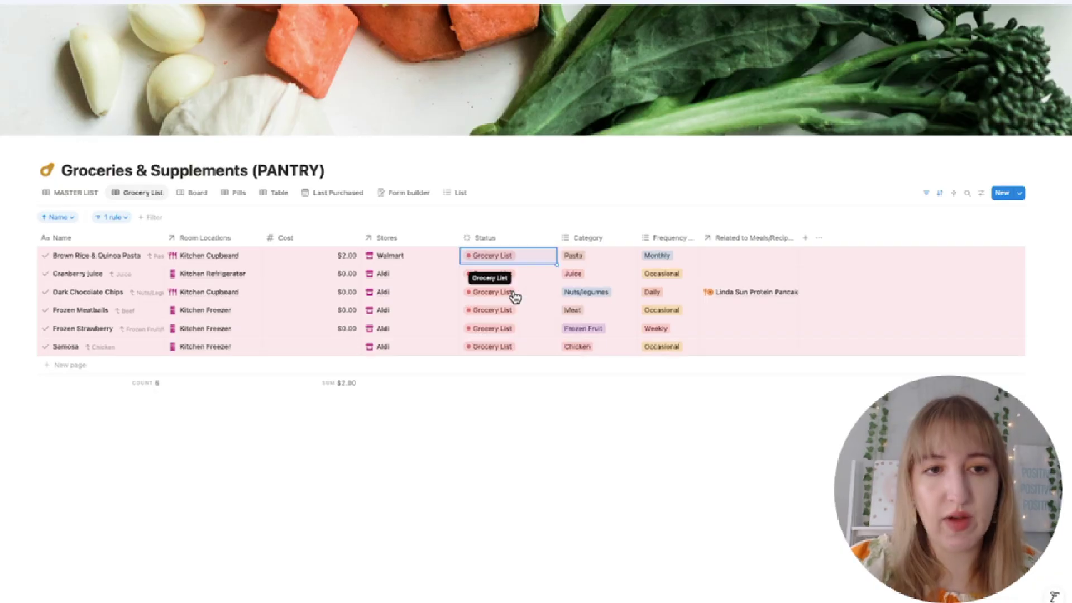
click(412, 432)
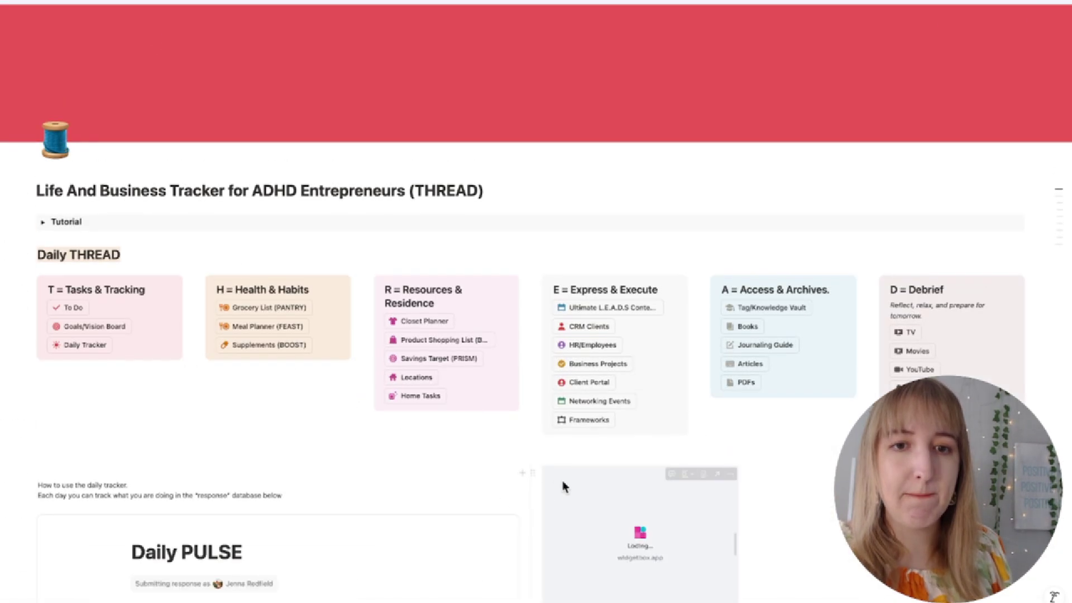
Open Clothing Closet as a full page and add a conditional colour rule based on Status
click(426, 323)
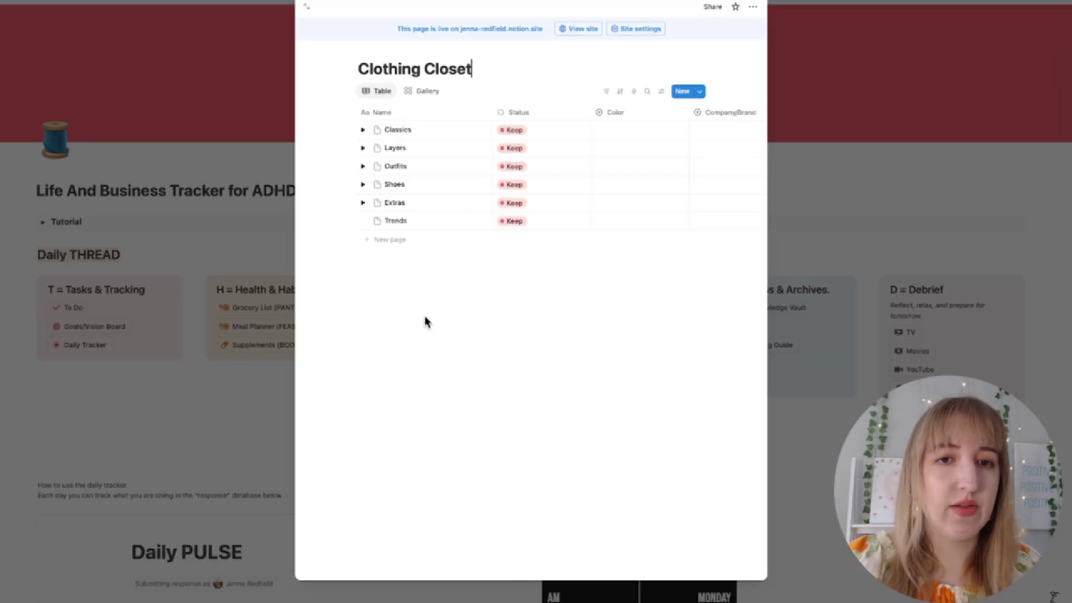
click(305, 12)
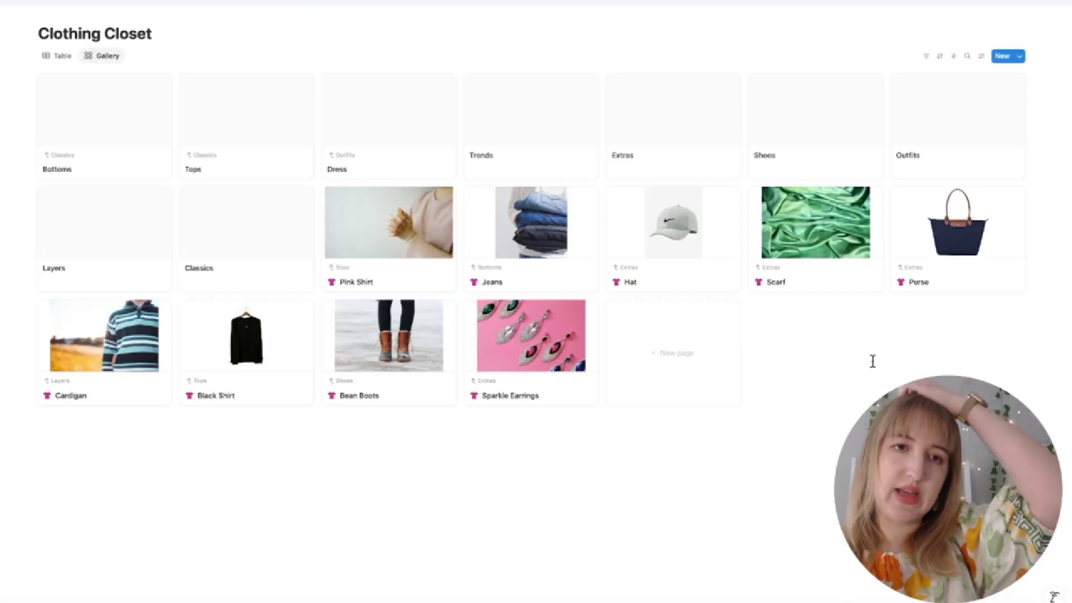
click(981, 56)
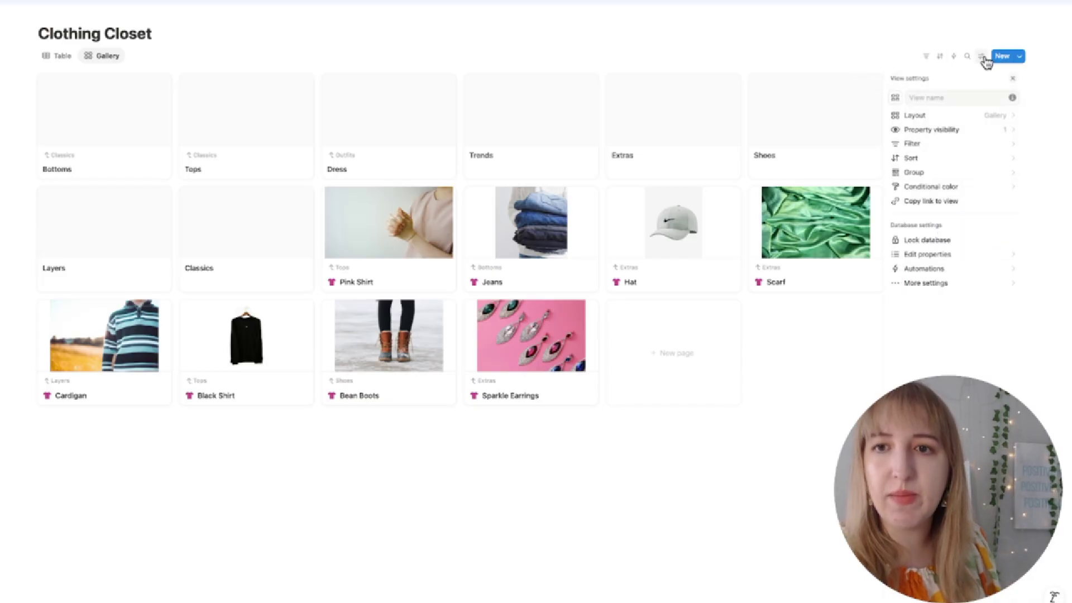
click(987, 186)
click(978, 207)
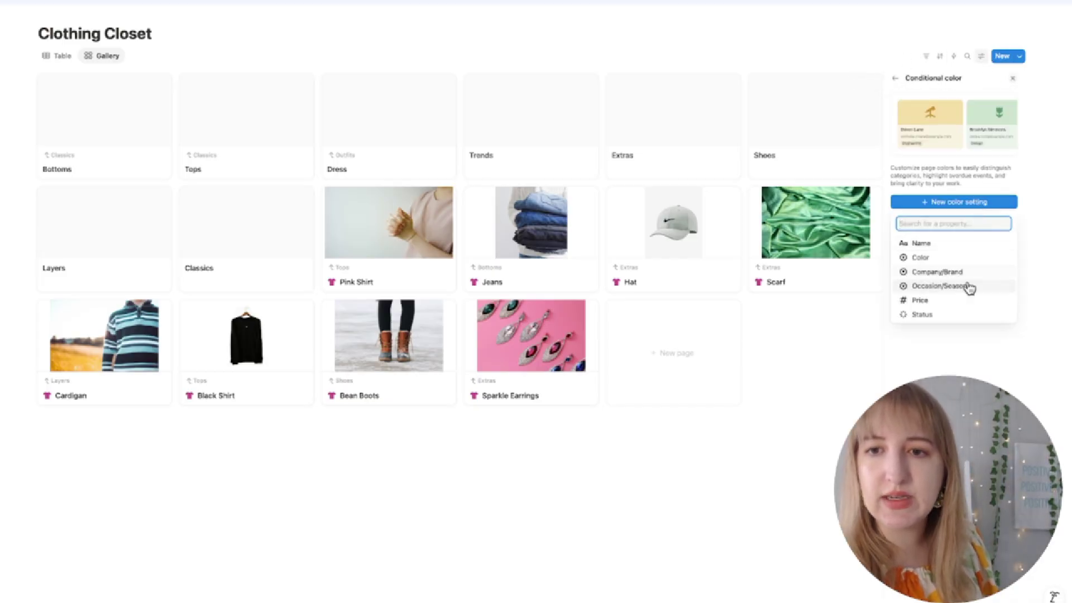
click(967, 314)
click(695, 467)
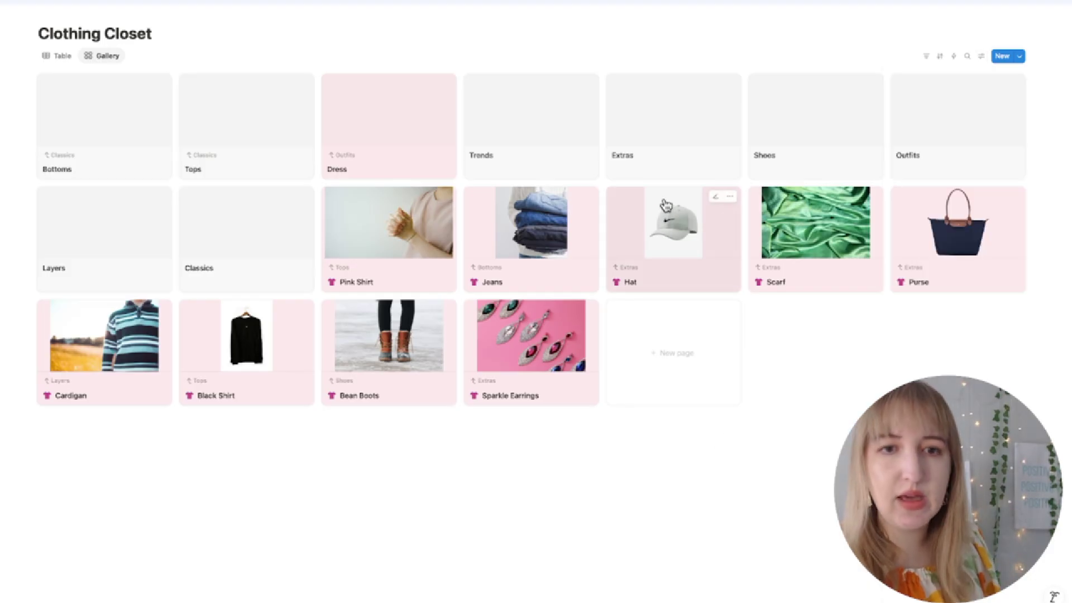
Set the Black Shirt's Status to Sell
click(270, 374)
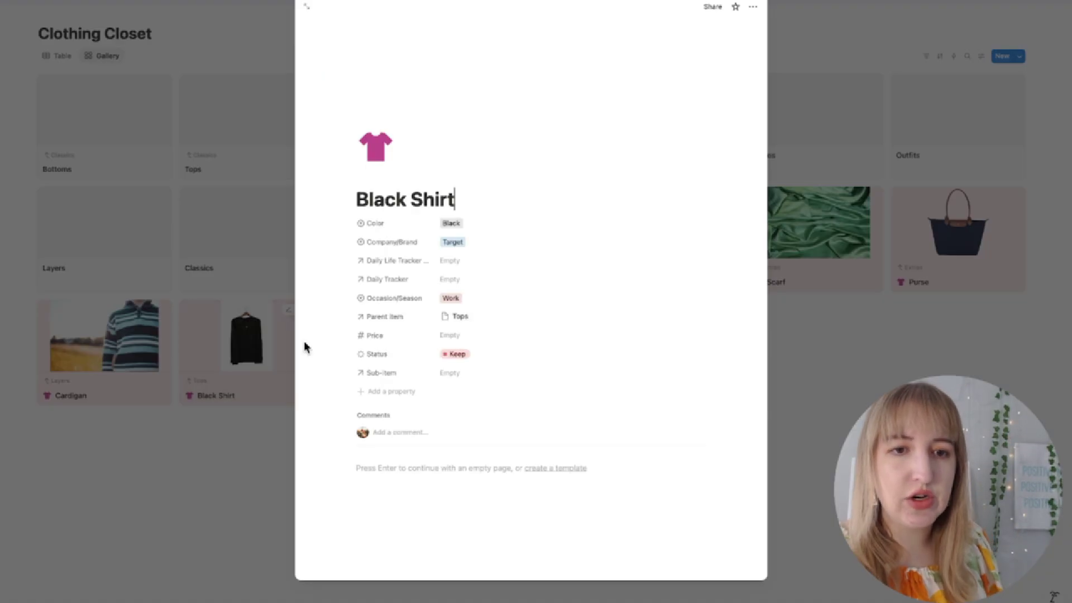
click(492, 377)
click(506, 431)
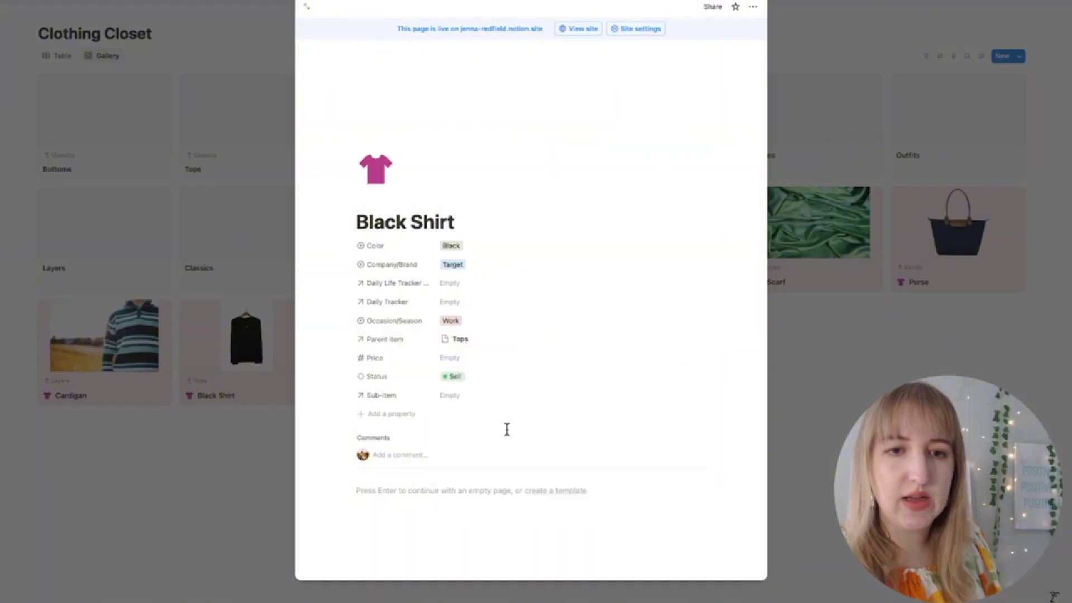
click(222, 450)
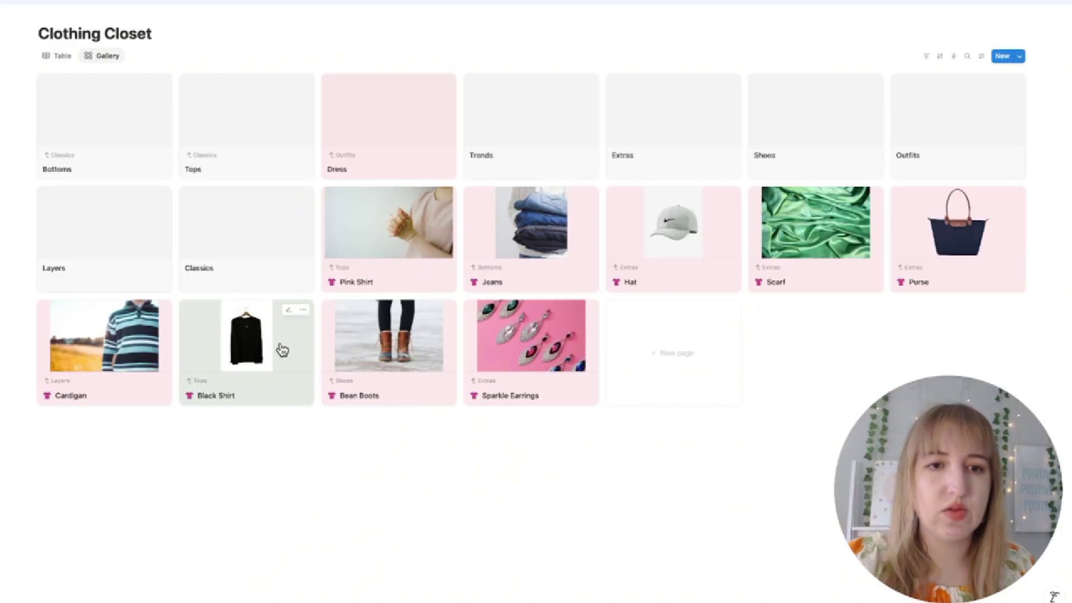
Group the Clothing Closet gallery cards by Status into Sell, NA and Keep sections
click(981, 56)
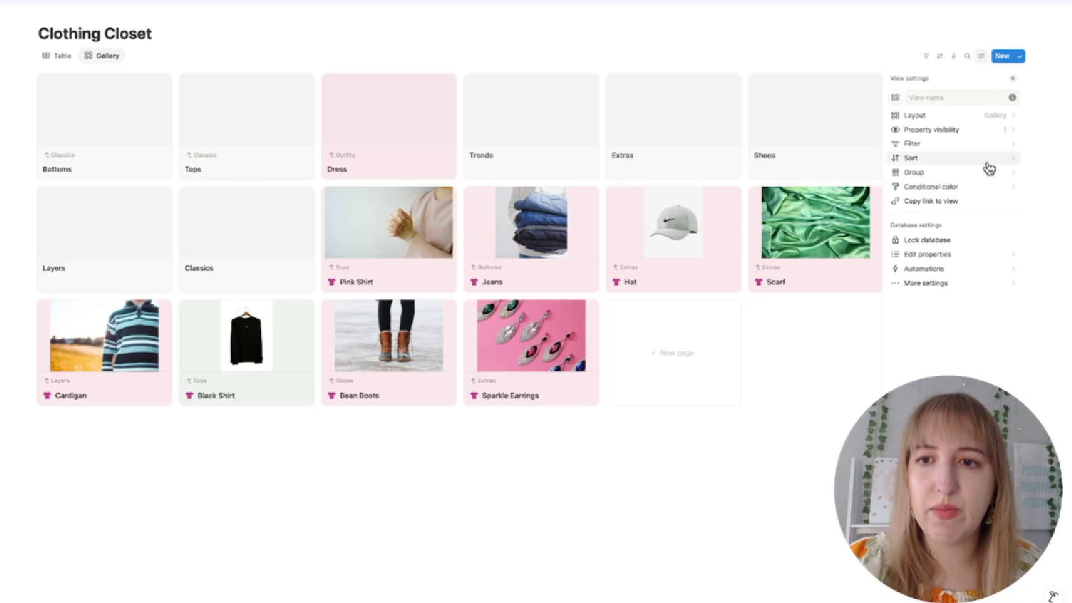
click(987, 173)
click(971, 250)
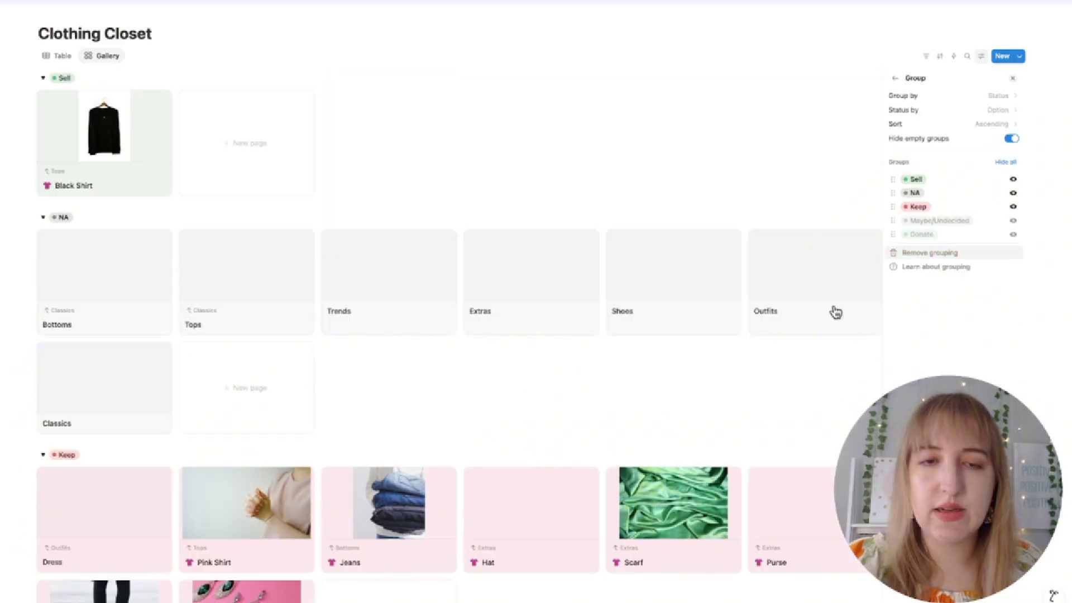
click(636, 150)
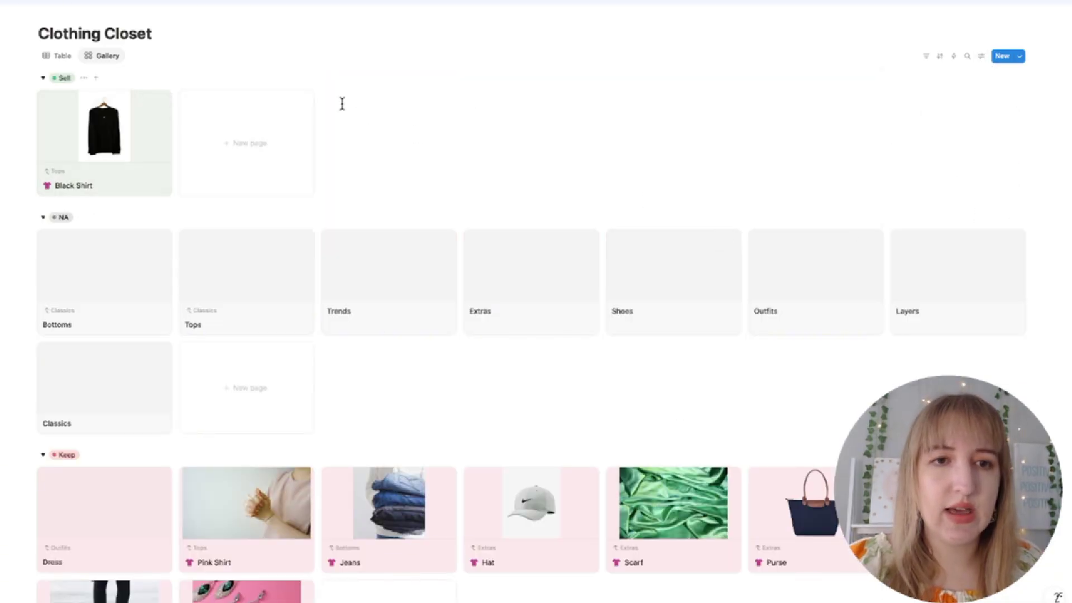
scroll(755, 330, down, 1)
scroll(824, 282, down, 1)
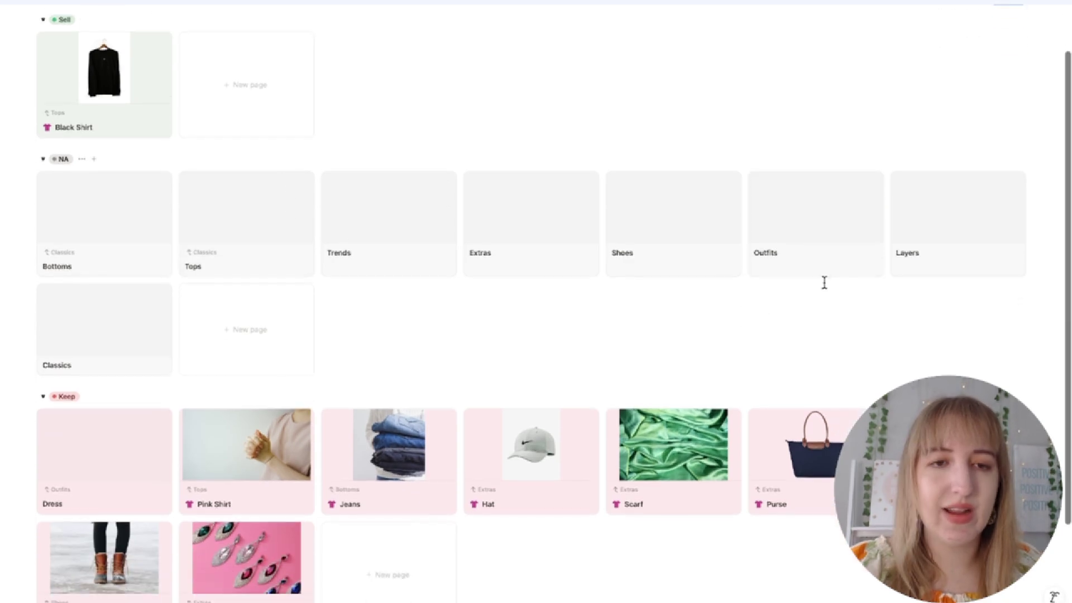
scroll(675, 333, down, 3)
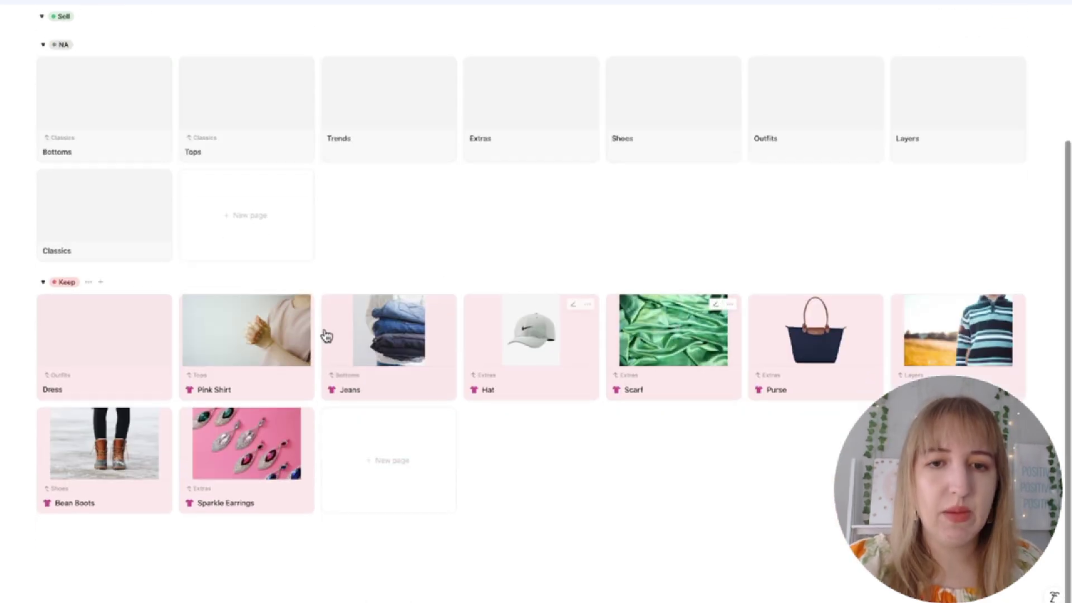
scroll(829, 450, up, 6)
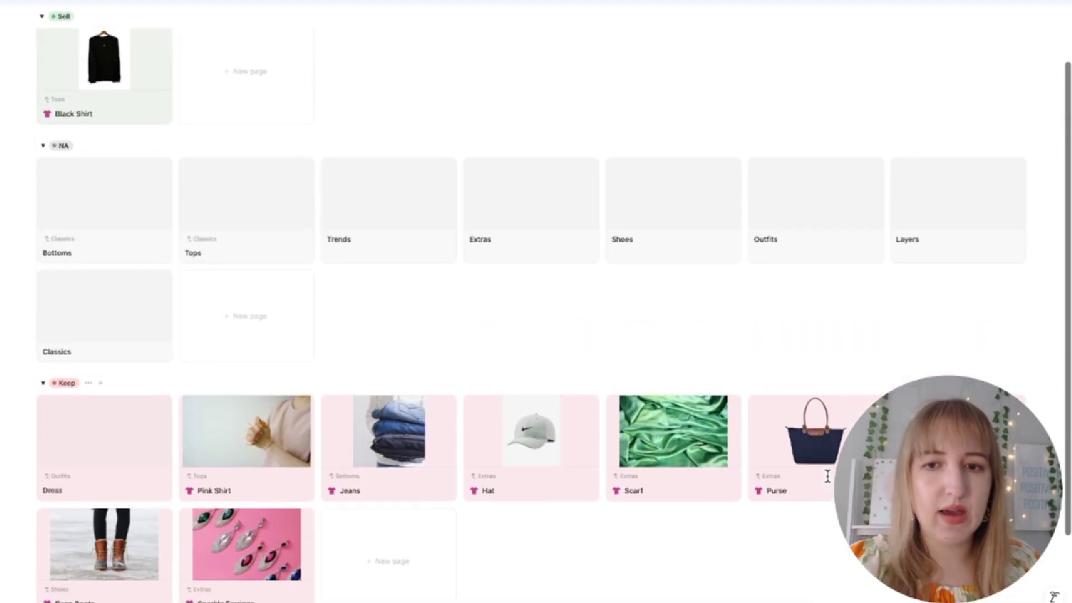
click(65, 58)
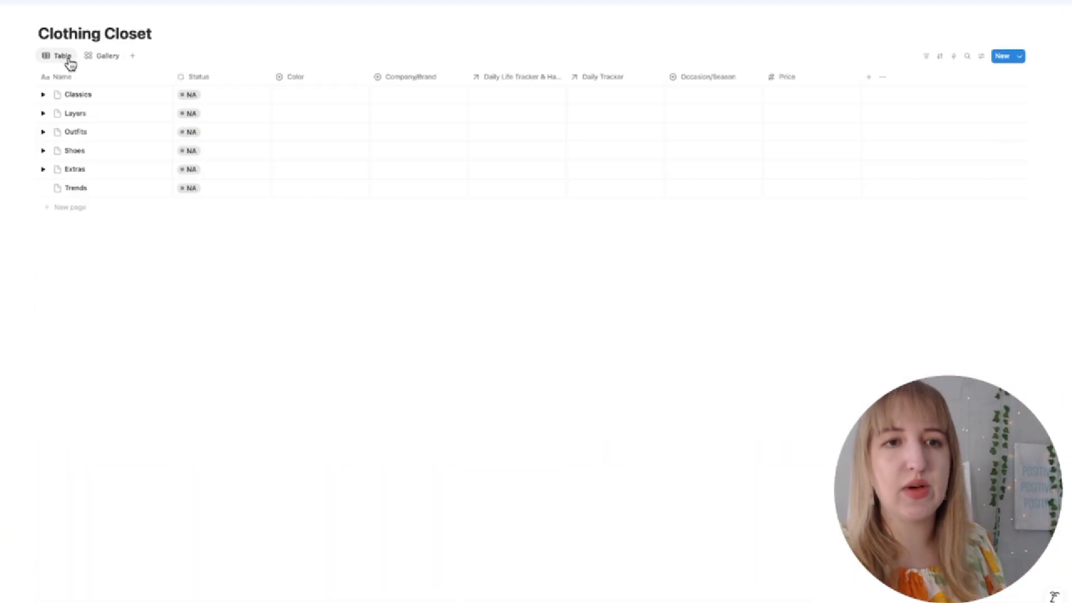
Switch the Clothing Closet back to its Gallery view
click(102, 56)
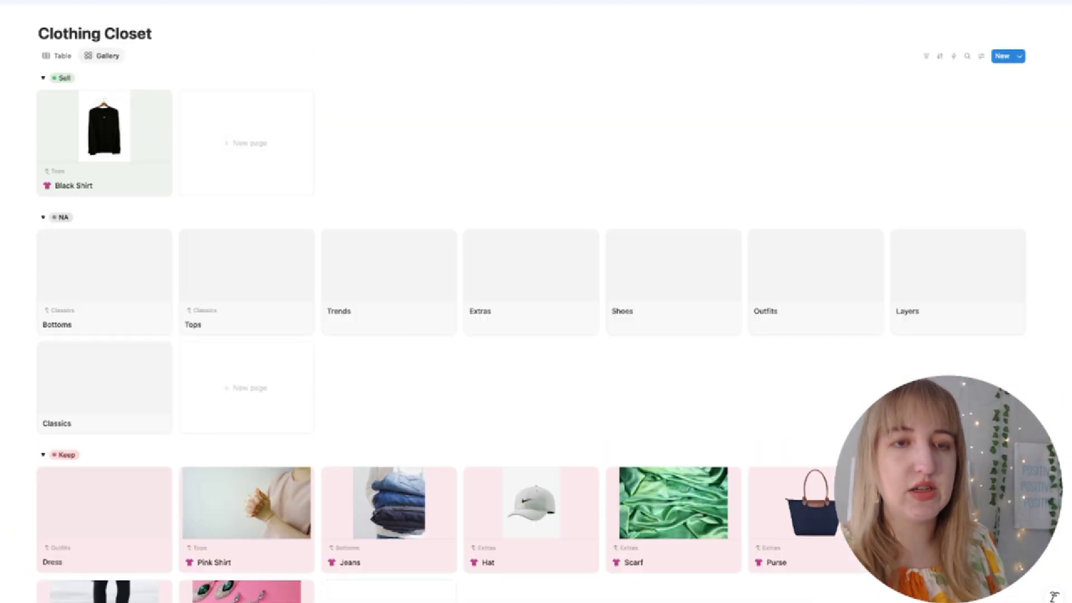